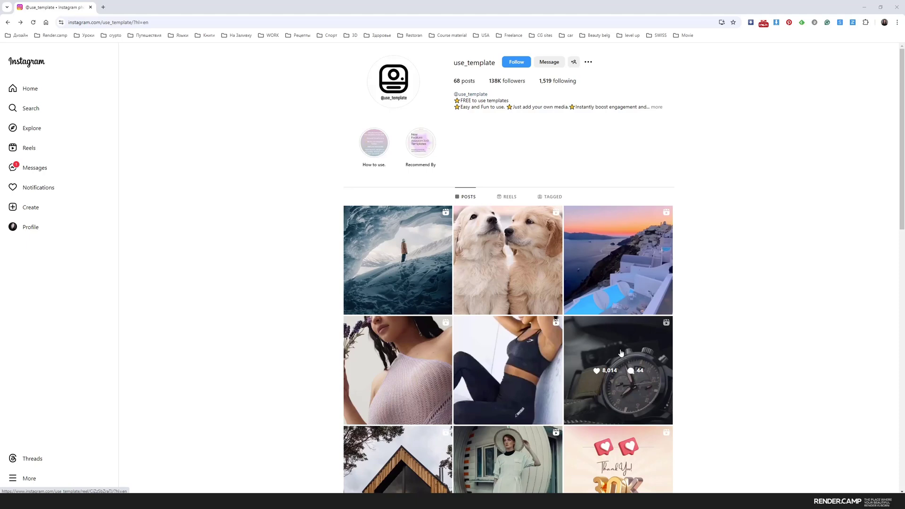
- Examine the watch reel template on Instagram for its clip limit, and browse the profile's other reel templates
click(620, 352)
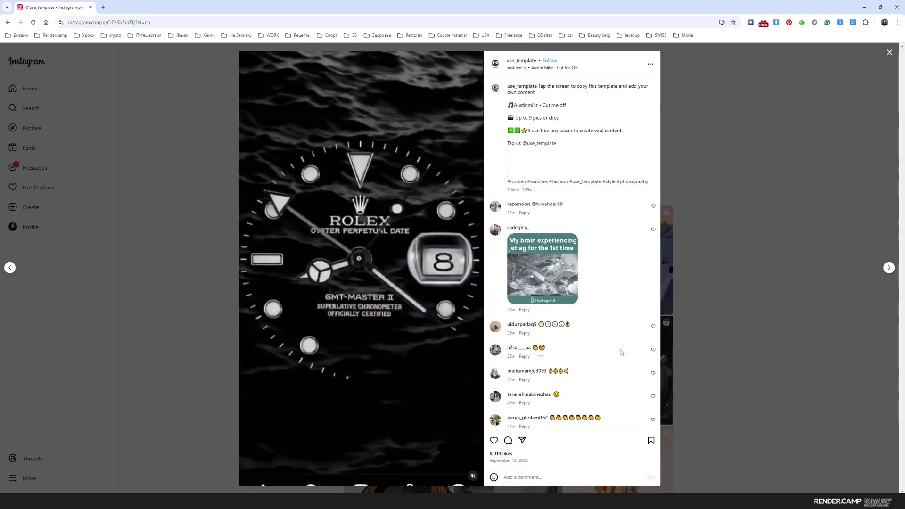
drag(516, 118, 571, 119)
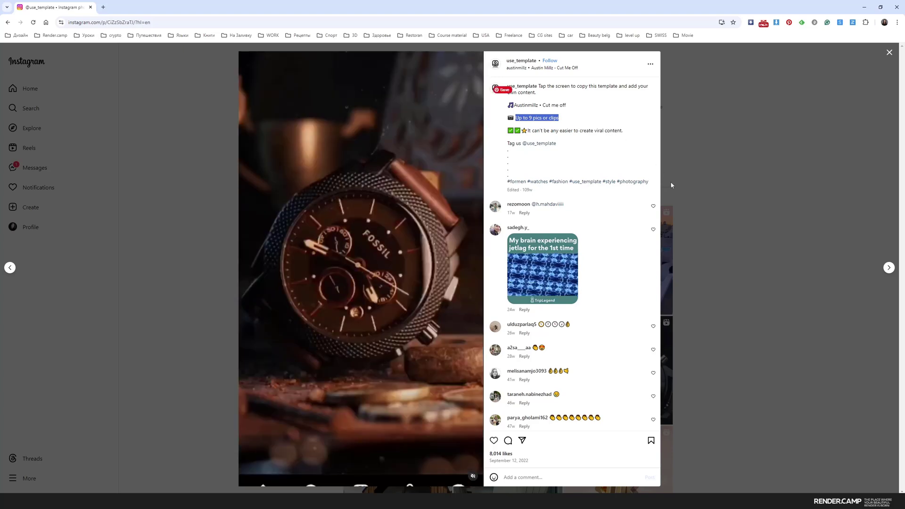
click(670, 181)
scroll(737, 297, down, 5)
scroll(740, 324, down, 10)
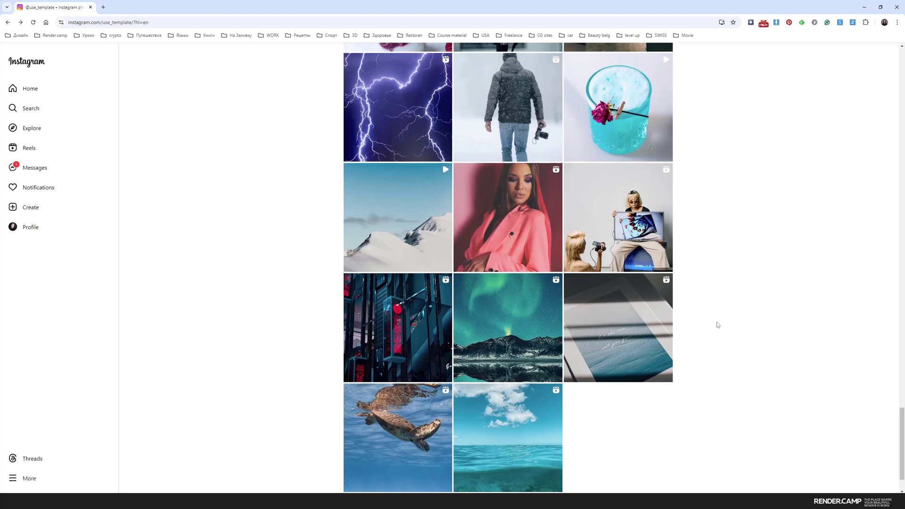
click(386, 357)
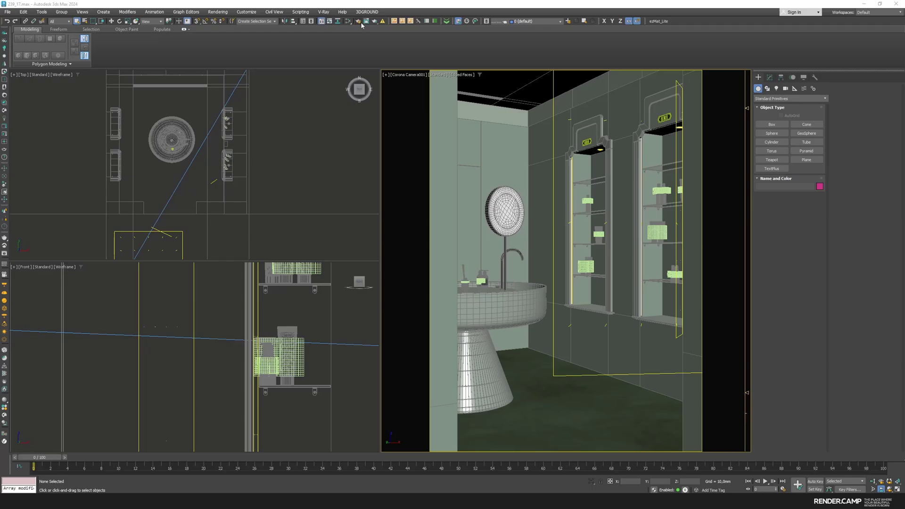
- In 3ds Max, open the render setup and the output width value for editing
key(F10)
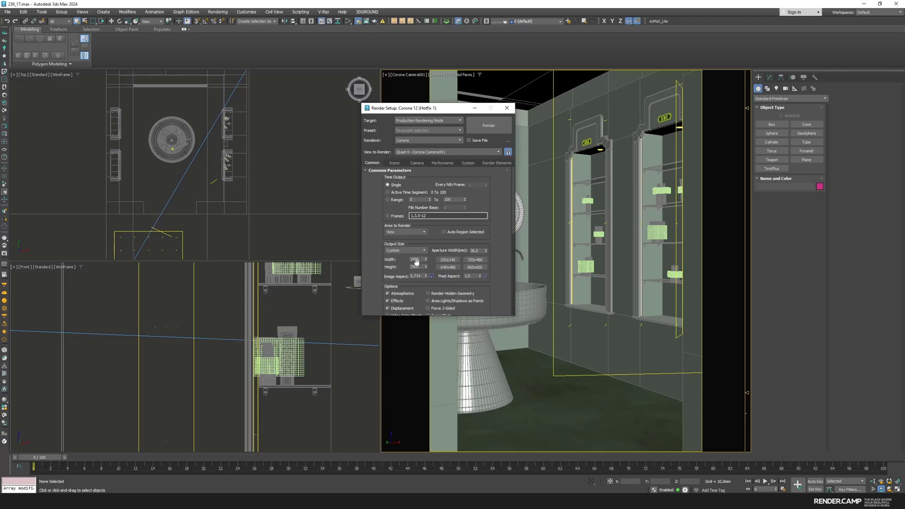
key(Return)
click(415, 260)
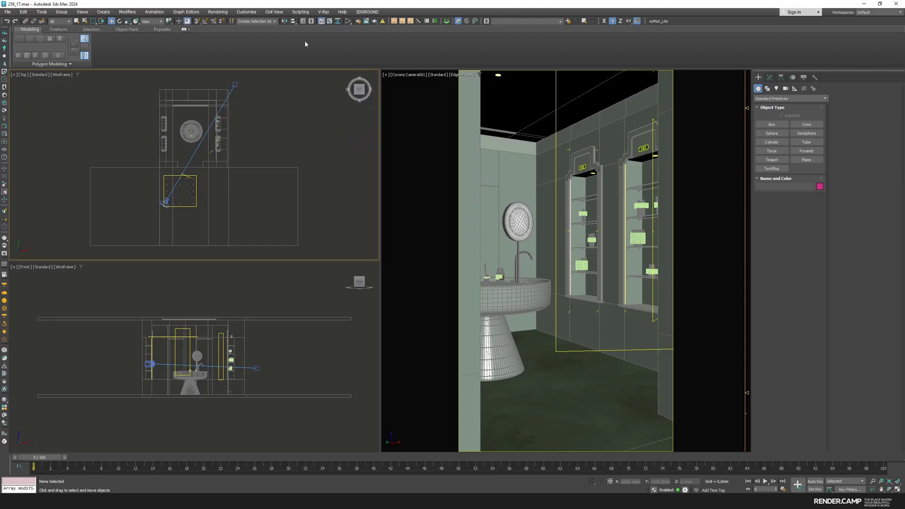
- Open the Layer Explorer and create a new layer named 01
click(311, 21)
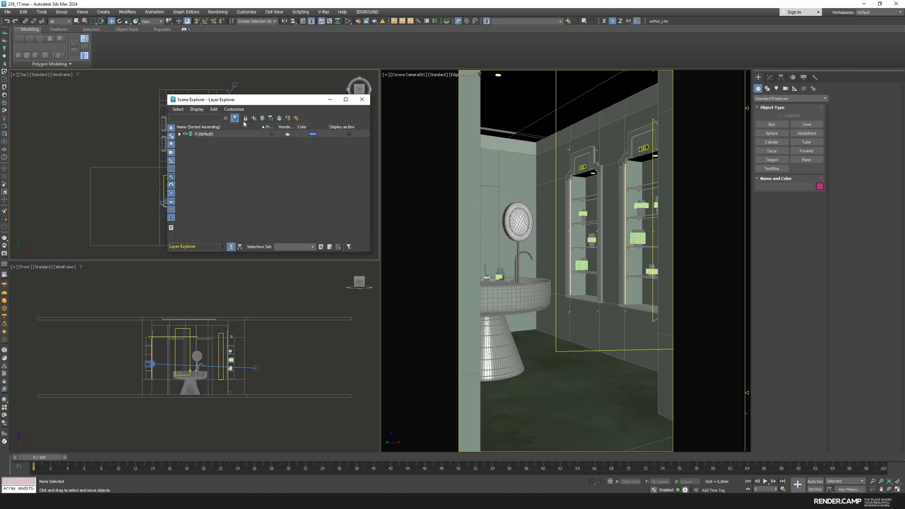
click(253, 118)
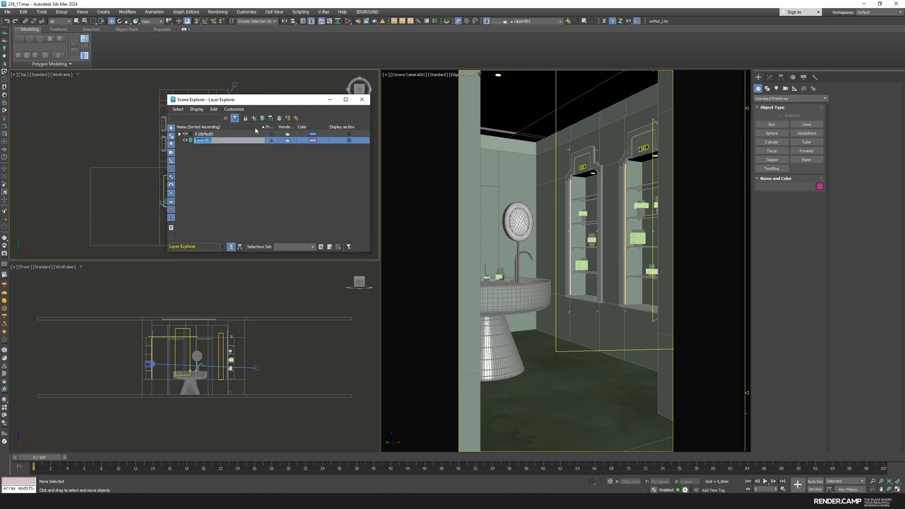
text(01)
key(Return)
- Select the room's three wall panelling objects in the camera view, add them to layer 01, and clear the selection
click(561, 157)
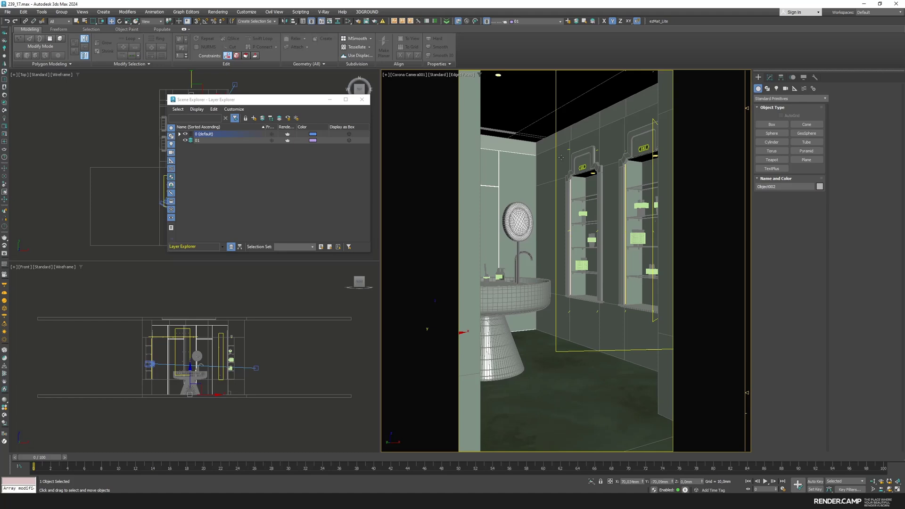
ctrl+click(593, 140)
ctrl+click(593, 128)
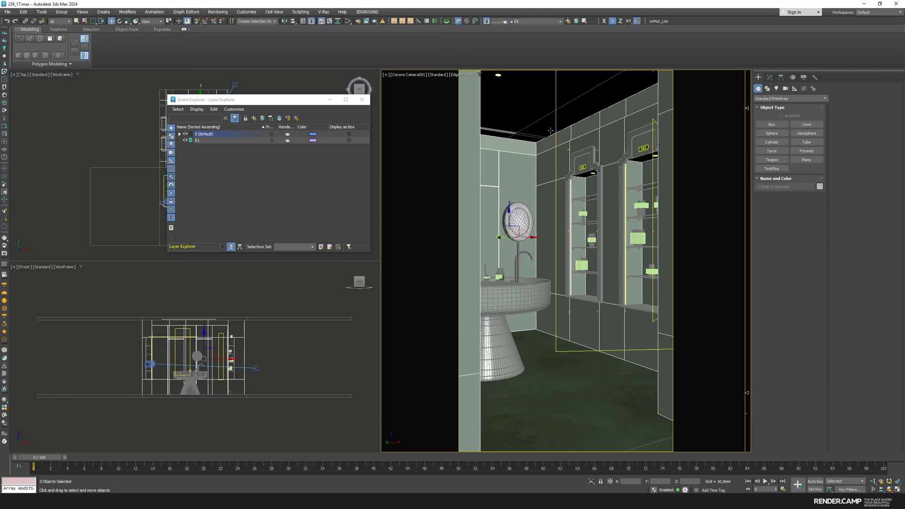
click(263, 118)
click(180, 141)
click(179, 140)
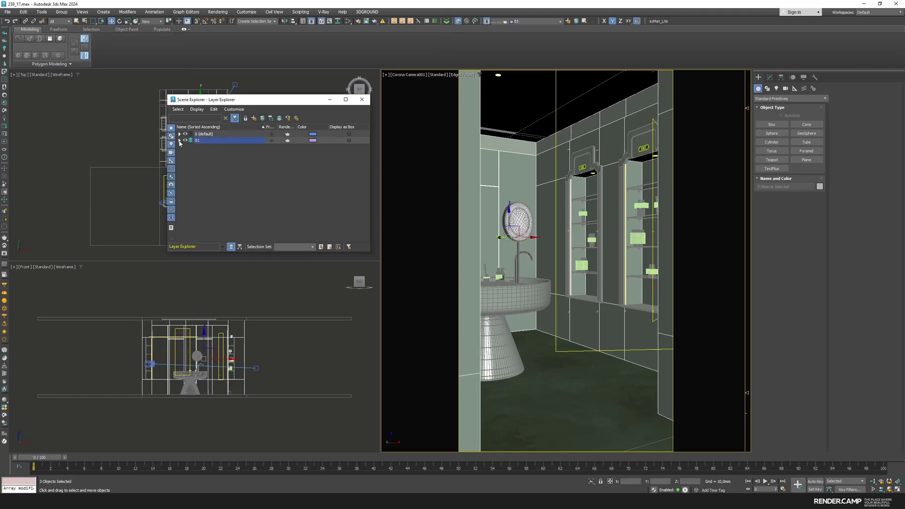
key(ctrl+d)
- Create a layer named 02 and add the far wall niche with its frame and shelves to it
click(254, 118)
text(02)
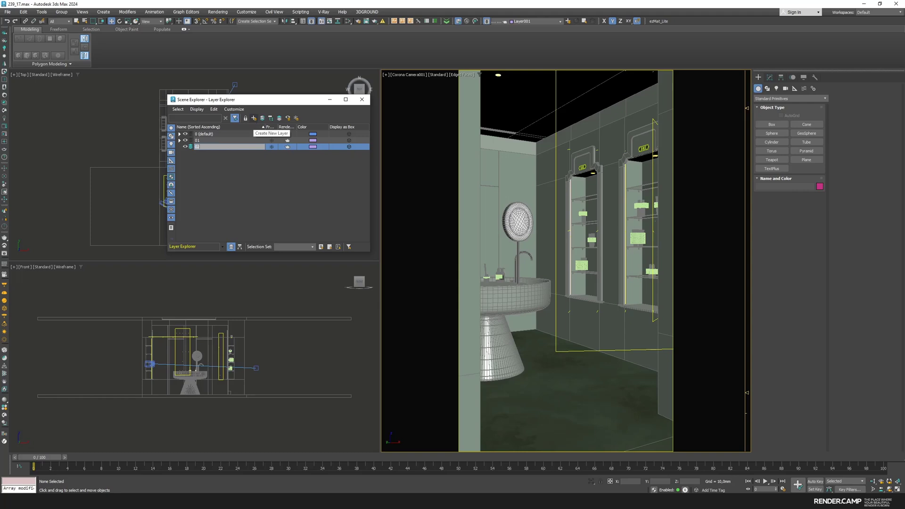
key(Return)
click(579, 225)
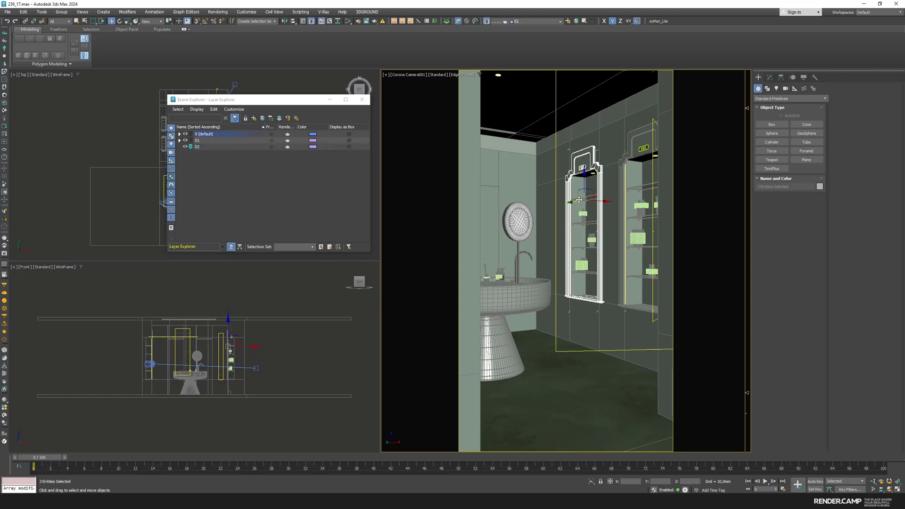
ctrl+click(581, 226)
ctrl+click(585, 249)
ctrl+click(584, 273)
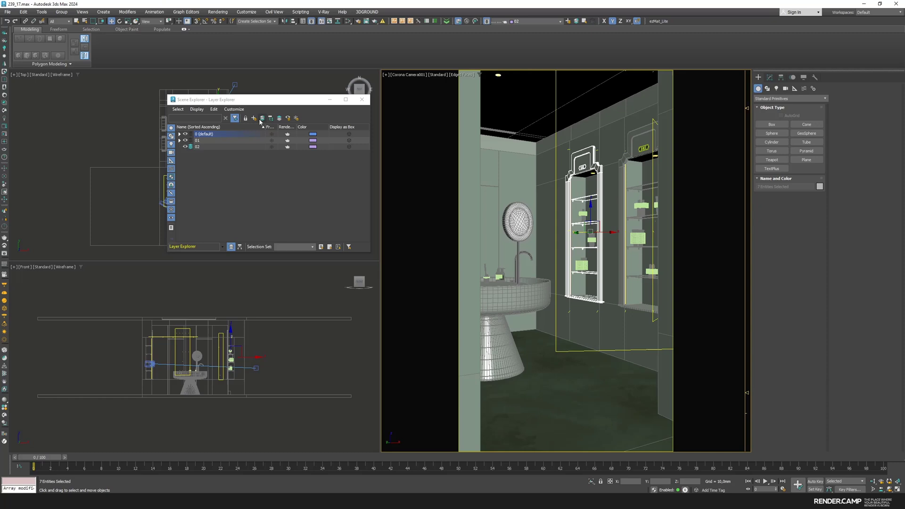
click(262, 117)
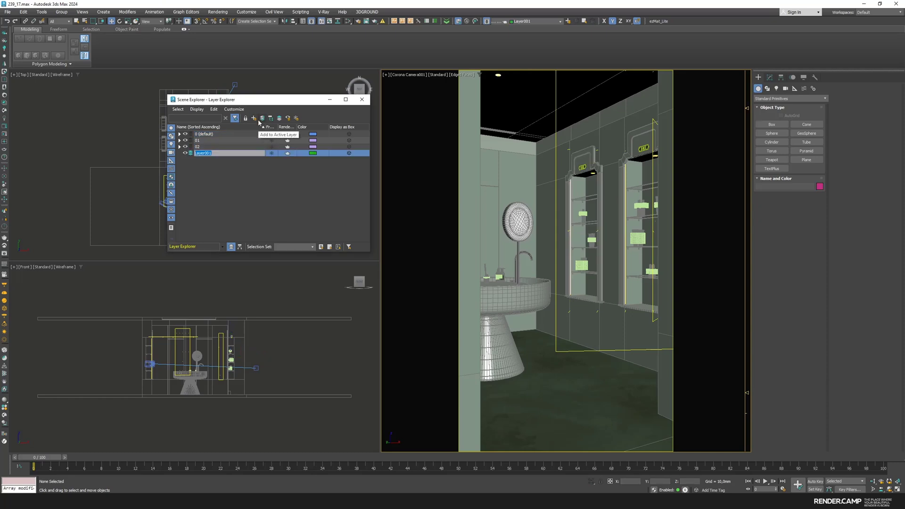
- Create a layer named 03 and add the nearer wall niche with its frame and shelves to it
click(638, 137)
ctrl+click(641, 188)
ctrl+click(641, 217)
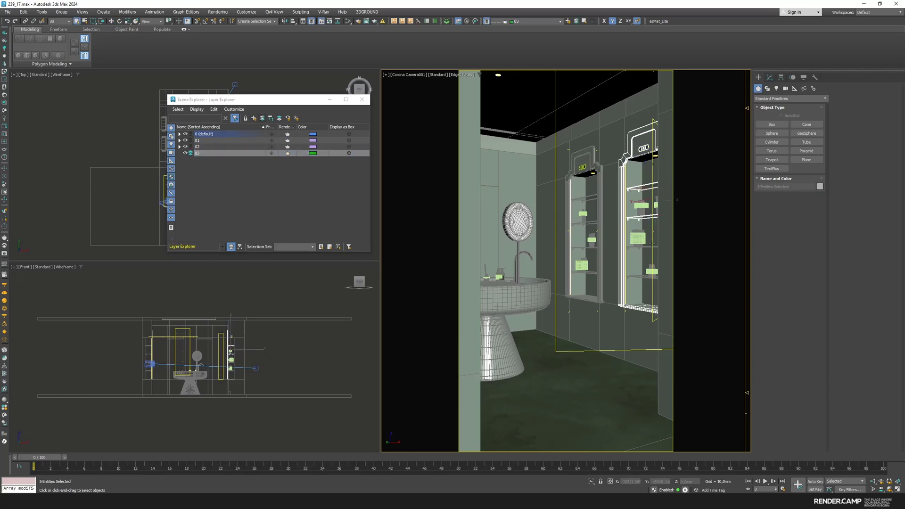
ctrl+click(642, 248)
ctrl+click(636, 276)
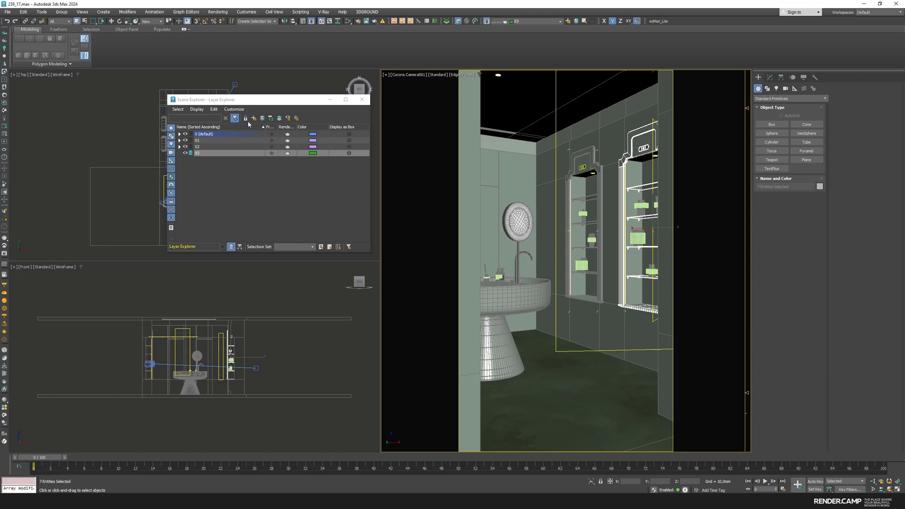
click(262, 118)
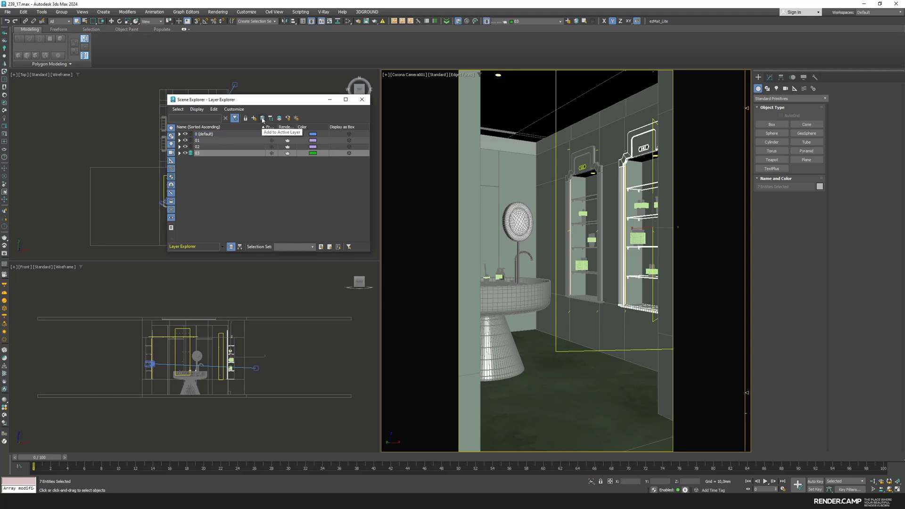
click(270, 175)
- Create a layer named 04 and move the Layer Explorer window off the top view
click(254, 118)
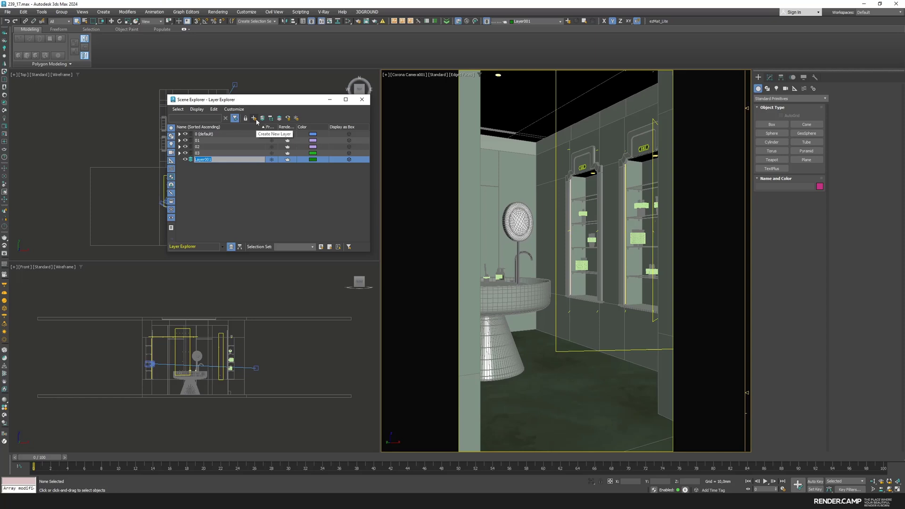
text(04)
key(Return)
drag(256, 99, 240, 273)
- Select the three Corona lights of the far niche in the top view and add them to layer 04
scroll(217, 146, up, 5)
scroll(229, 148, up, 5)
click(254, 176)
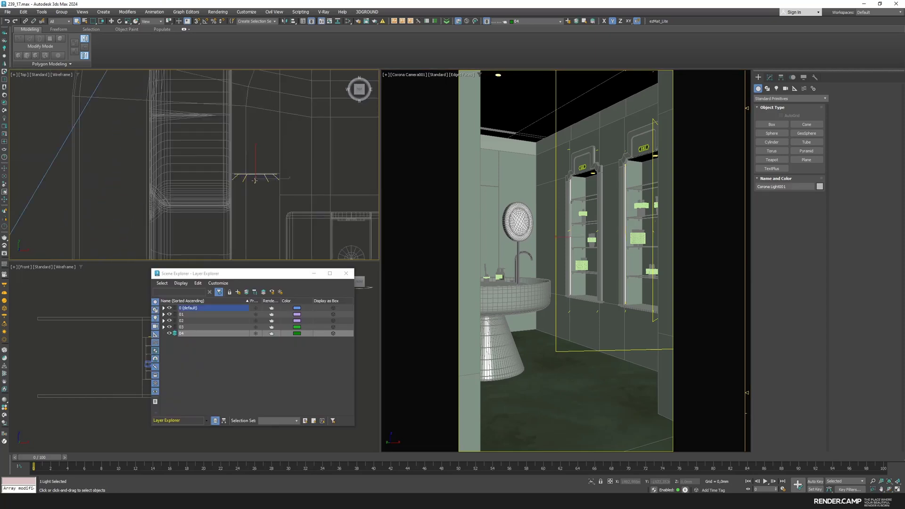
scroll(266, 118, down, 7)
scroll(265, 179, up, 8)
scroll(264, 178, up, 3)
drag(276, 179, 255, 143)
scroll(222, 178, down, 10)
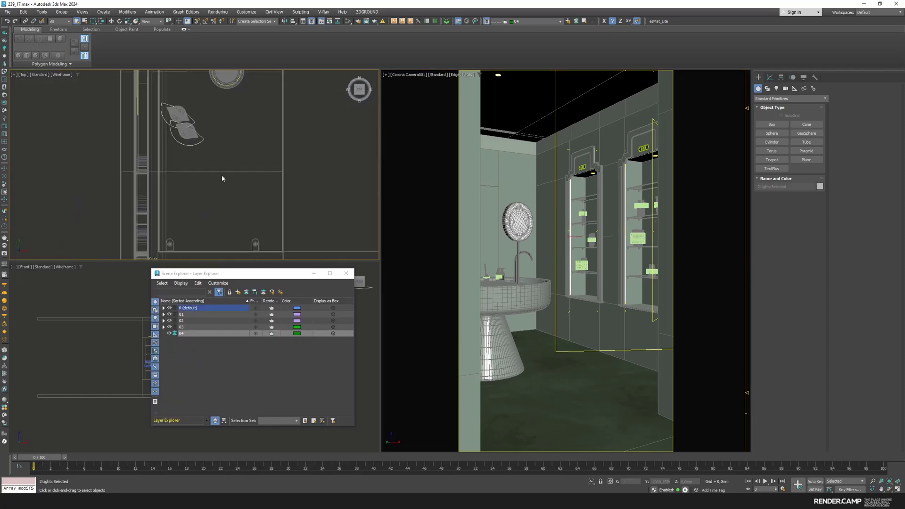
scroll(255, 187, up, 10)
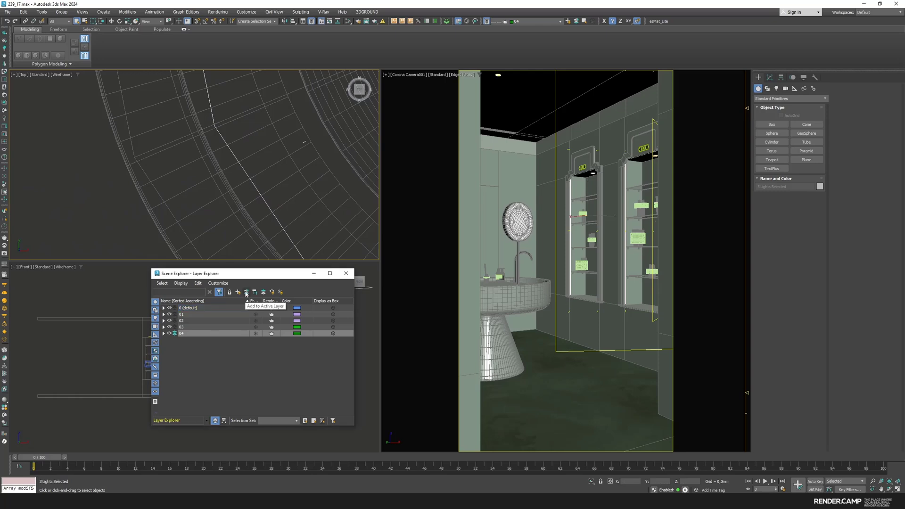
click(182, 333)
- Clear the selection and create a new layer named 05
scroll(220, 241, down, 8)
middle_drag(220, 207, 244, 75)
click(208, 189)
click(238, 292)
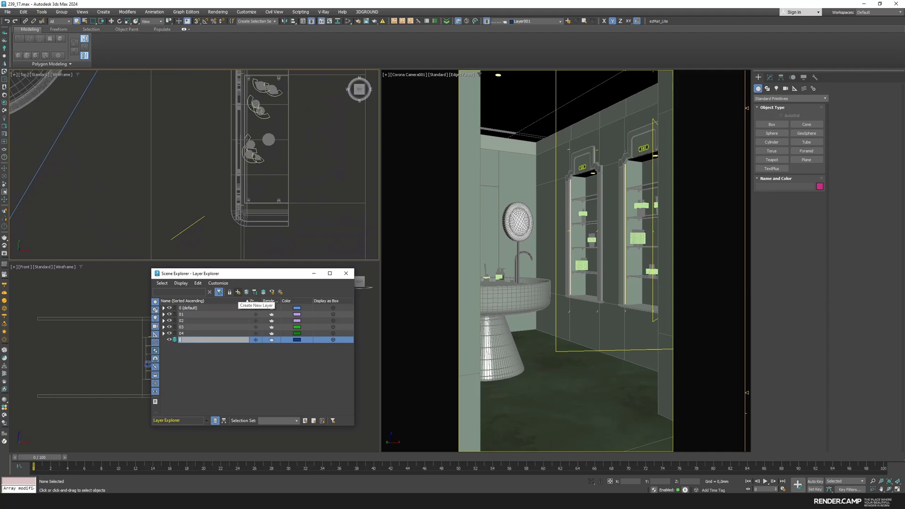
- Select the nearer niche's three Corona lights in the top view and add them to layer 05
scroll(245, 201, up, 12)
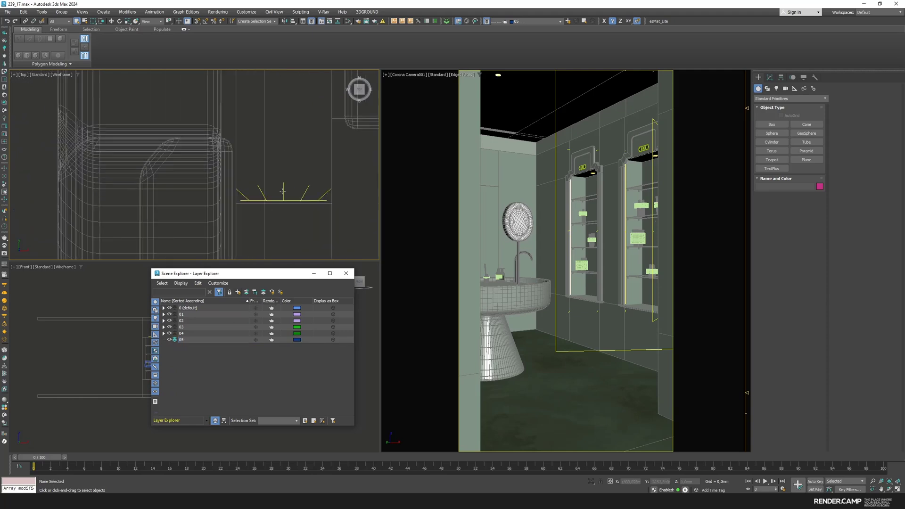
click(283, 200)
scroll(282, 200, down, 10)
middle_drag(278, 191, 287, 257)
scroll(284, 149, up, 7)
scroll(284, 149, up, 3)
ctrl+click(279, 154)
scroll(279, 155, down, 8)
middle_drag(279, 156, 358, 198)
scroll(267, 240, up, 5)
- Create a new layer named 06 in the Layer Explorer
click(238, 292)
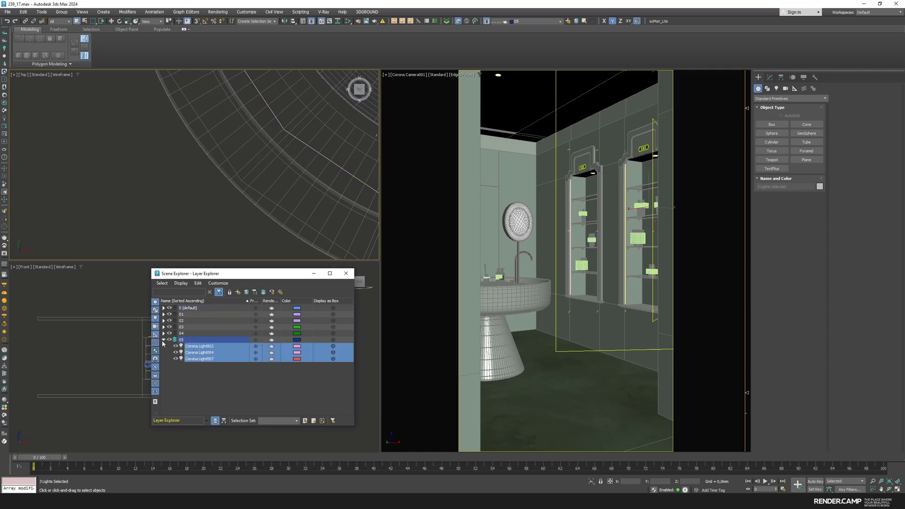
text(06)
key(Return)
- Select everything in both shelf niches in the top view and exclude the shelves from the selection
scroll(231, 210, down, 6)
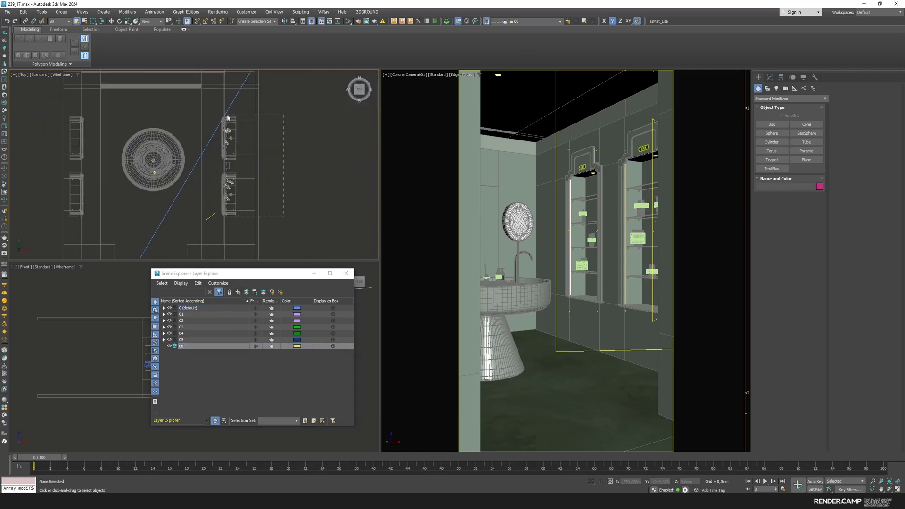
drag(224, 115, 314, 186)
drag(194, 81, 265, 220)
alt+click(234, 214)
scroll(230, 157, up, 4)
alt+click(237, 138)
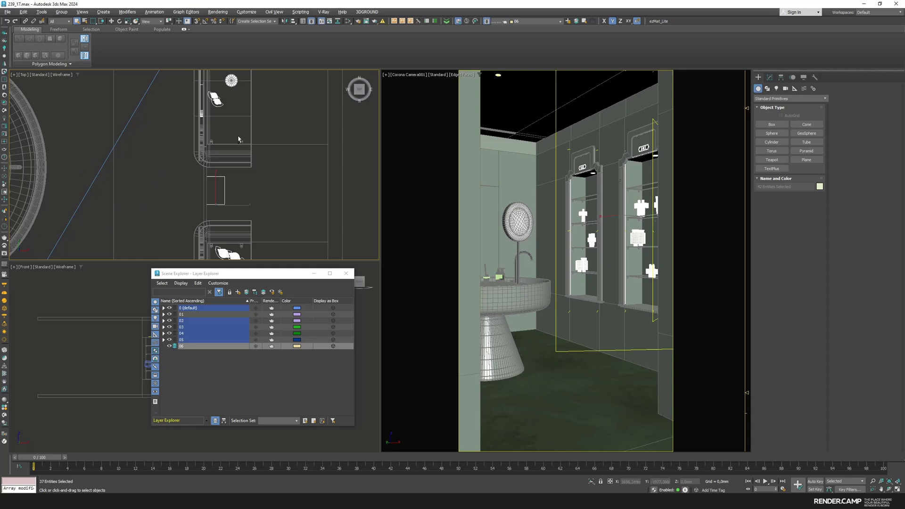
- Remove the frames and number signs of both niches from the current selection
middle_drag(173, 185, 200, 185)
scroll(200, 186, down, 3)
scroll(202, 118, up, 2)
alt+drag(266, 121, 263, 128)
scroll(210, 196, up, 3)
alt+drag(211, 196, 244, 213)
middle_drag(277, 228, 303, 128)
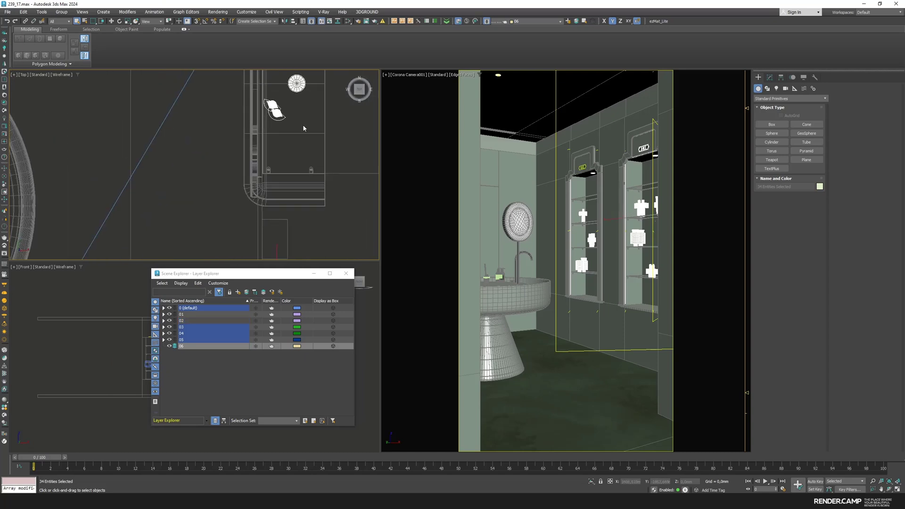
middle_drag(319, 221, 296, 30)
alt+drag(209, 101, 240, 121)
middle_drag(241, 125, 222, 120)
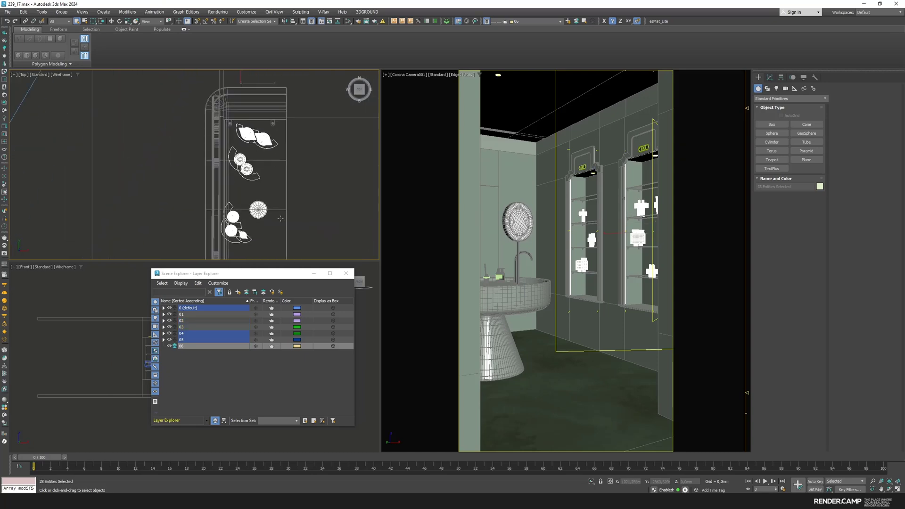
- Deselect the remaining niche lights, add the shelf products to layer 06, and toggle the layer's visibility to check it
alt+click(262, 212)
scroll(276, 214, down, 5)
scroll(275, 97, up, 6)
middle_drag(247, 192, 283, 109)
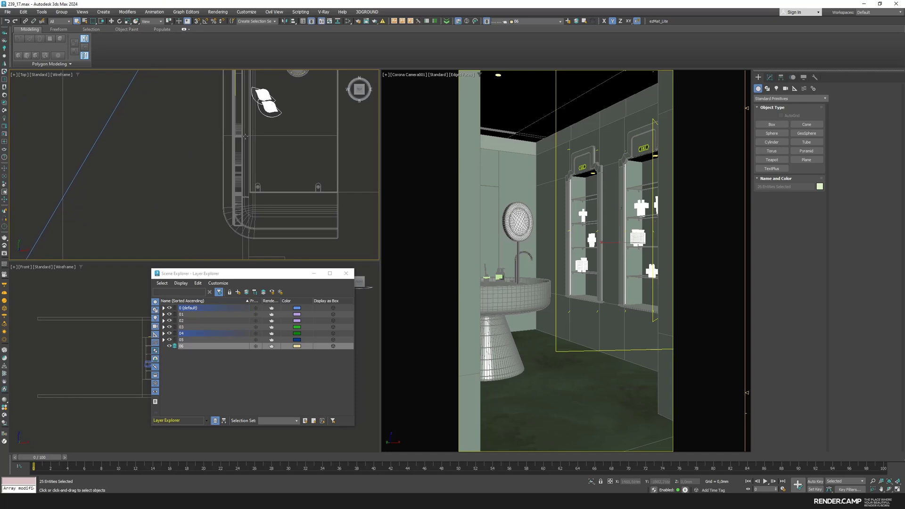
middle_drag(245, 136, 224, 259)
alt+click(217, 89)
scroll(246, 166, down, 5)
middle_drag(245, 166, 238, 84)
click(247, 292)
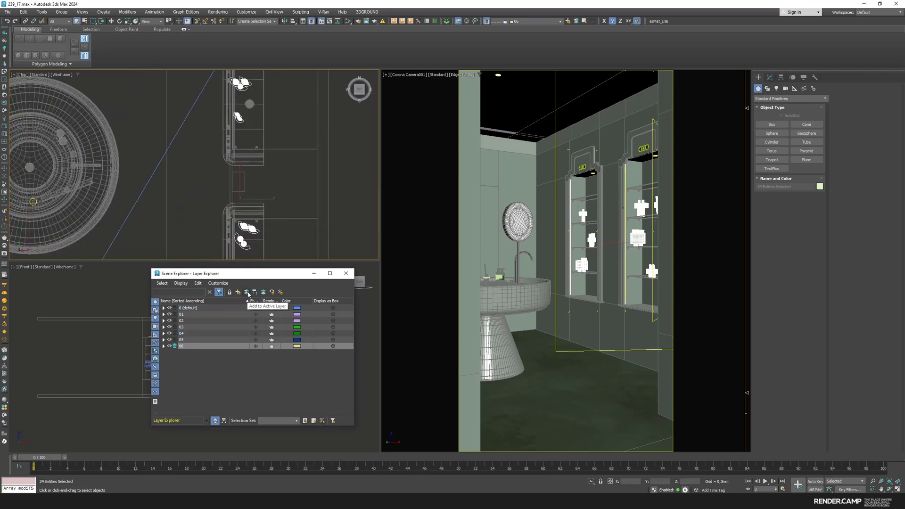
click(170, 346)
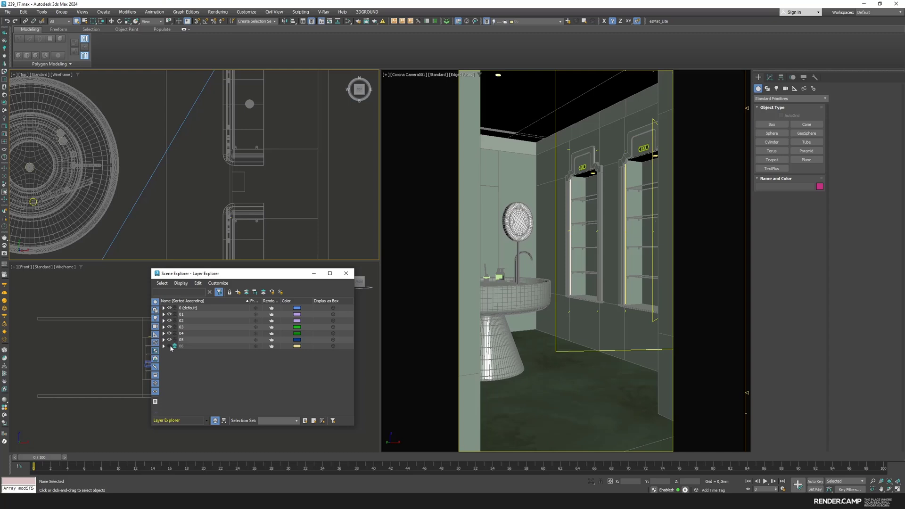
click(169, 346)
- Create a new layer named 07 for the washbasin in the Layer Explorer
click(238, 292)
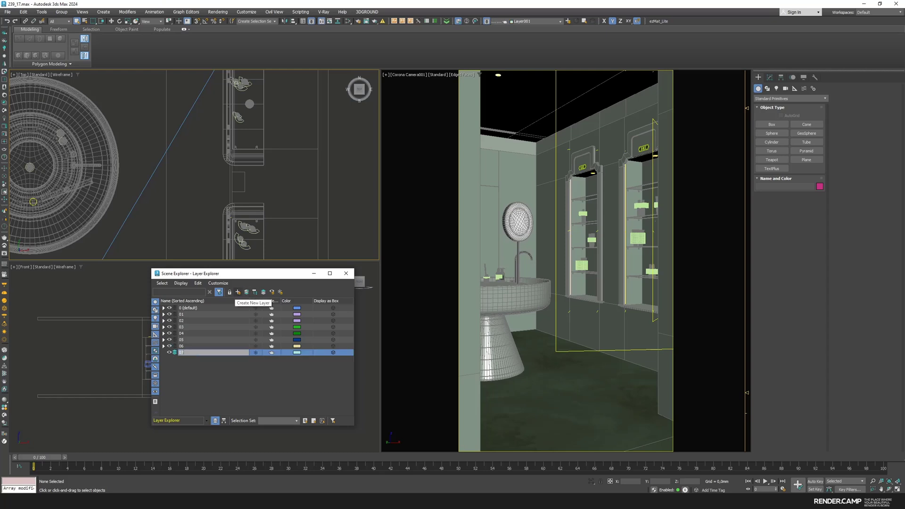
- Select the faucet and accessories on the washbasin without the basin itself, put them in a new layer 08, and check that layer
middle_drag(138, 98, 263, 98)
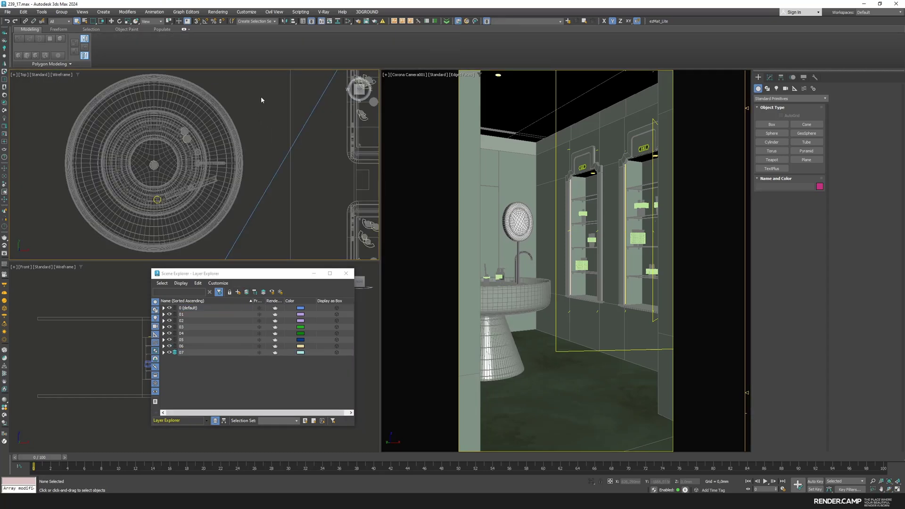
drag(260, 97, 124, 170)
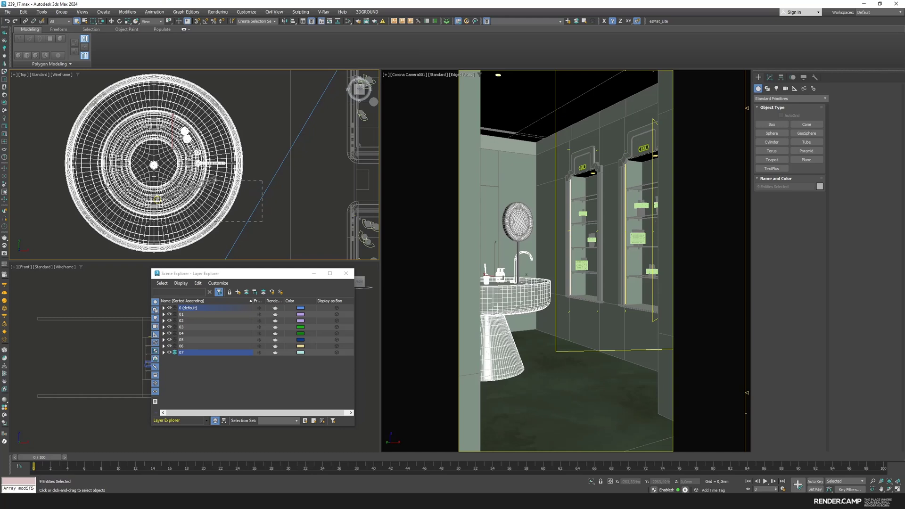
click(193, 237)
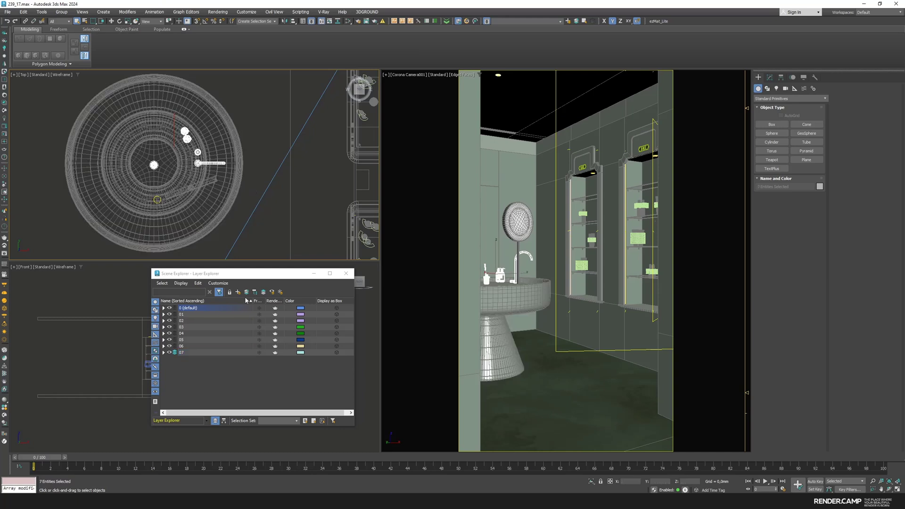
click(238, 292)
text(08)
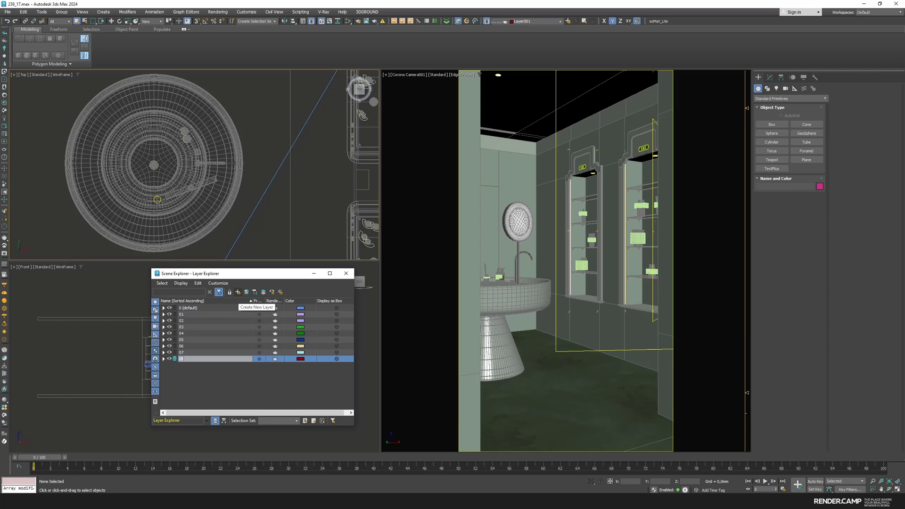
key(Return)
click(164, 359)
click(164, 360)
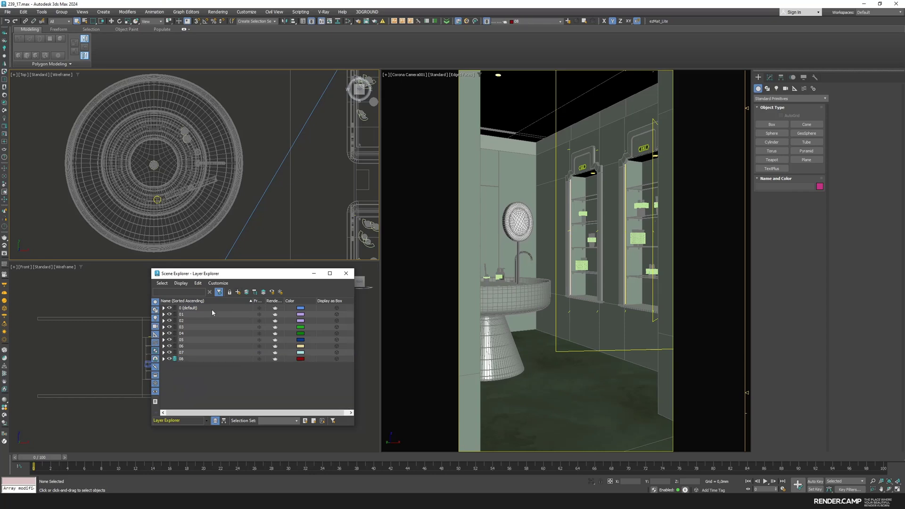
- Select the round mirror above the washbasin and put it in a new layer named 09
click(517, 224)
click(238, 292)
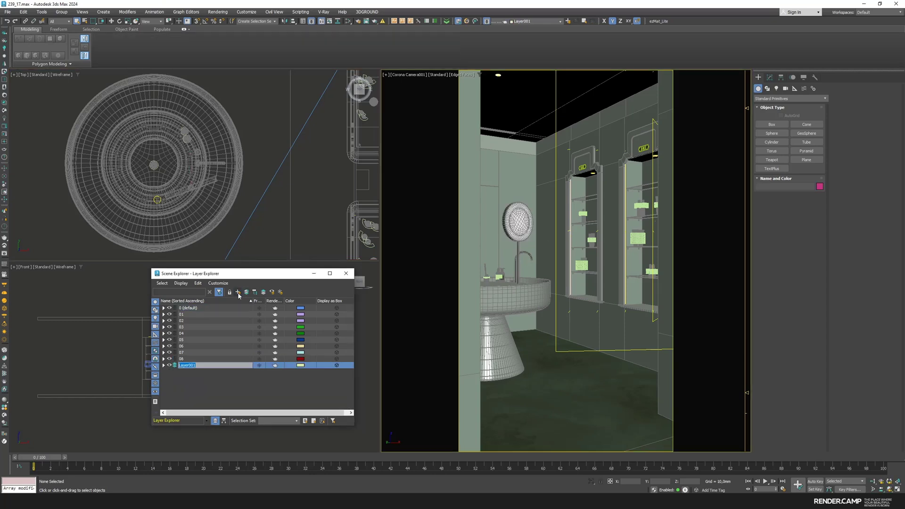
text(09)
key(Return)
- Hide layers 02 to 09 and reveal them one by one in an interactive render to preview the scene's build-up
drag(170, 366, 170, 321)
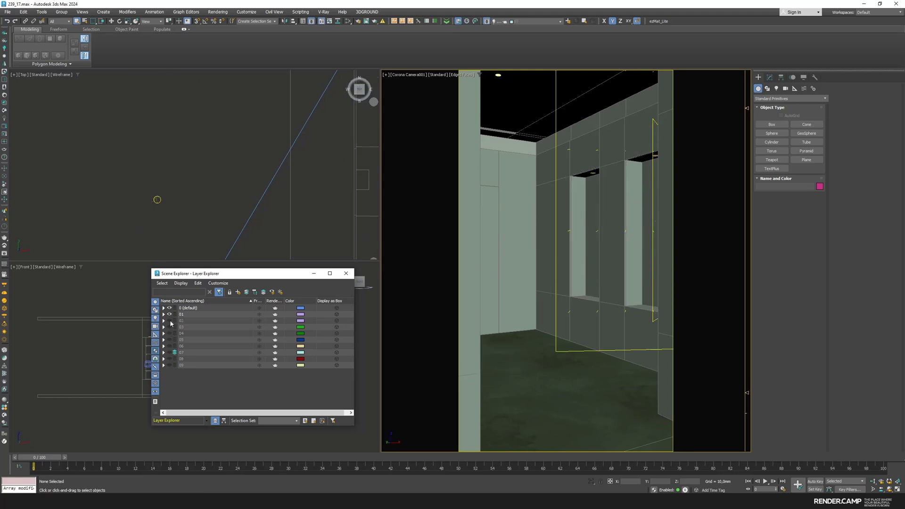
click(4, 134)
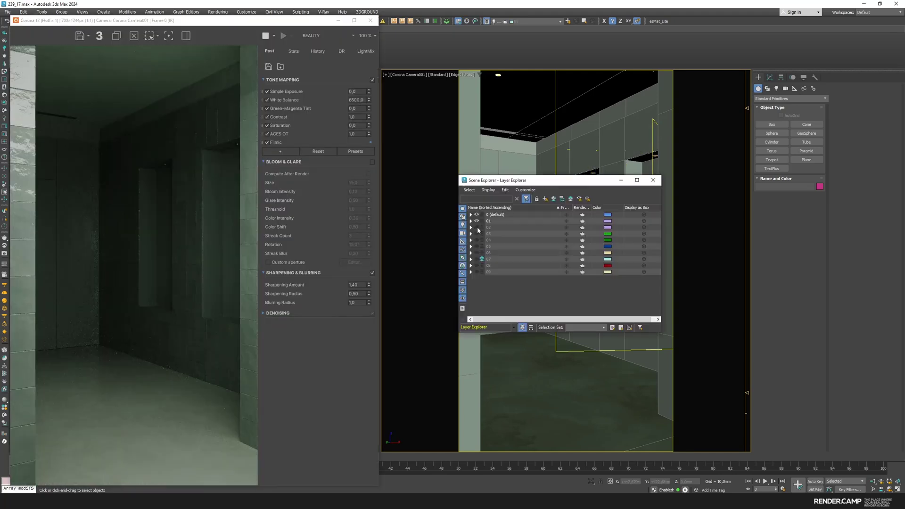
click(477, 227)
drag(476, 233, 476, 254)
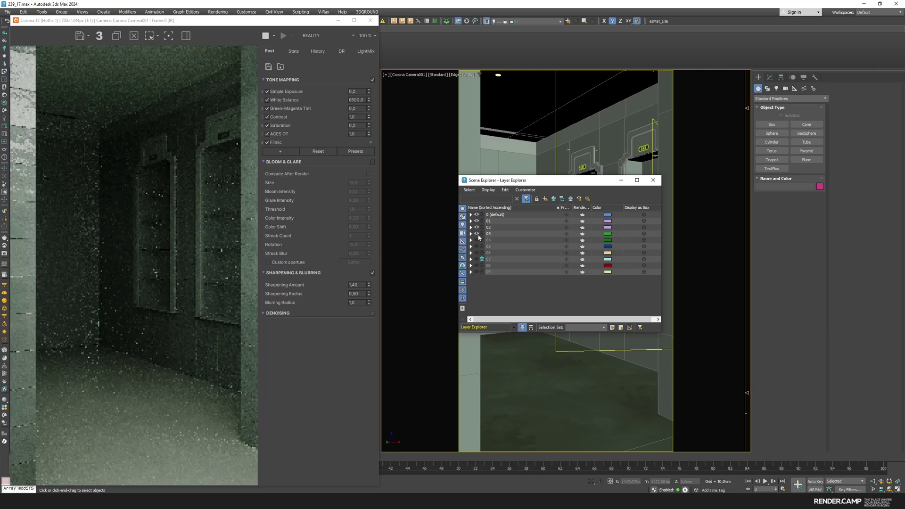
click(477, 259)
click(476, 265)
drag(477, 270, 477, 281)
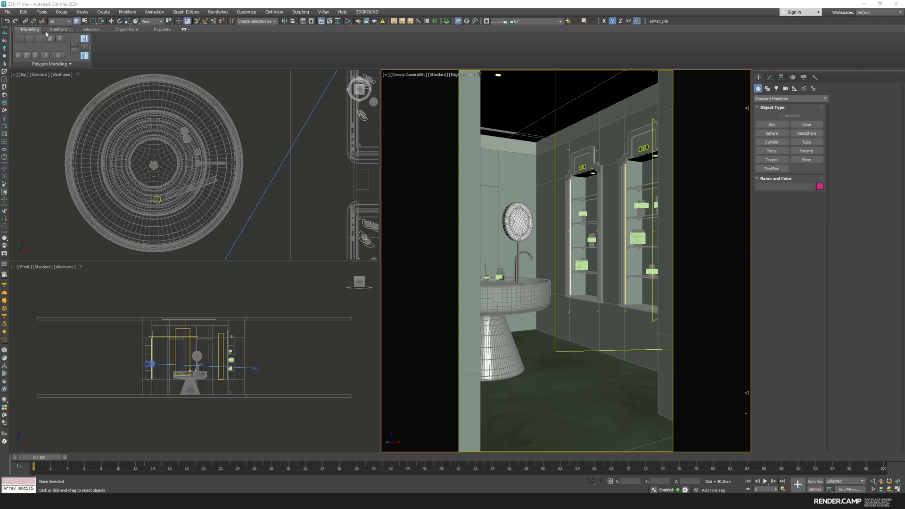
- Open the scene state manager beside the Layer Explorer and hide layers 02 to 09, leaving only the default layer and 01 visible
click(42, 12)
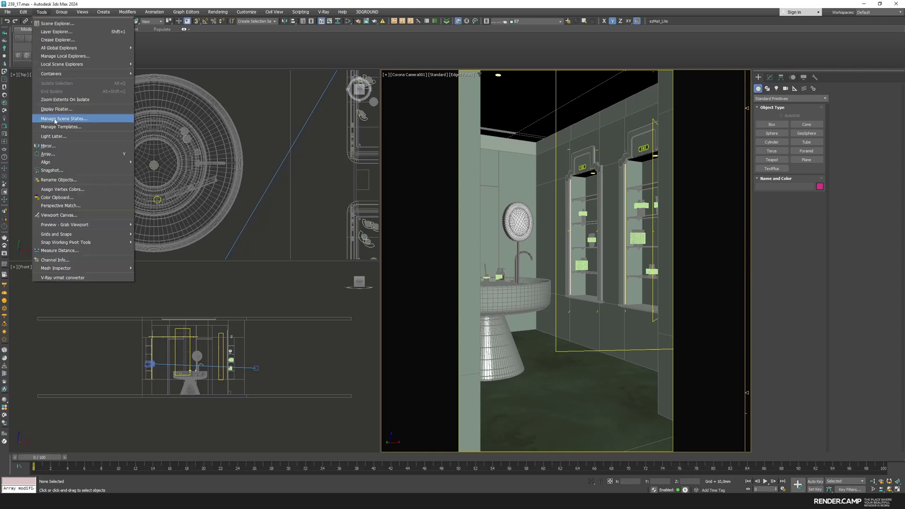
click(95, 122)
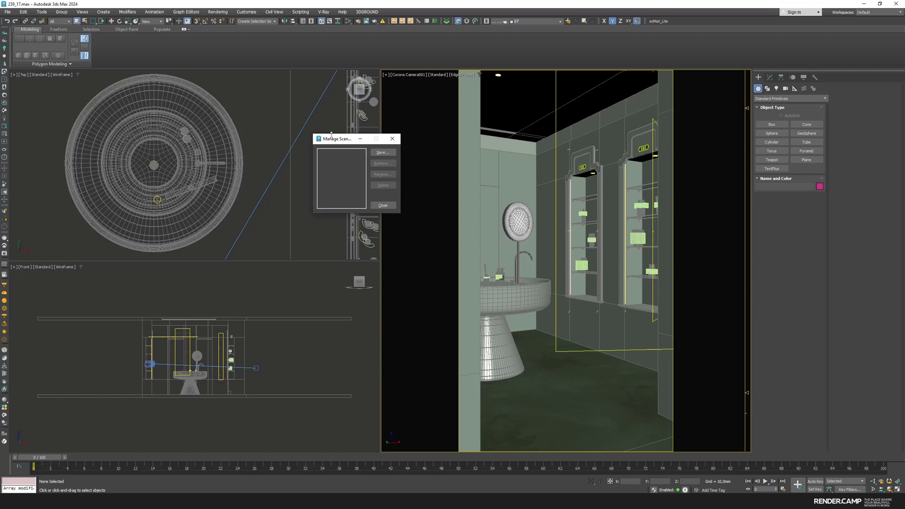
drag(342, 141, 278, 130)
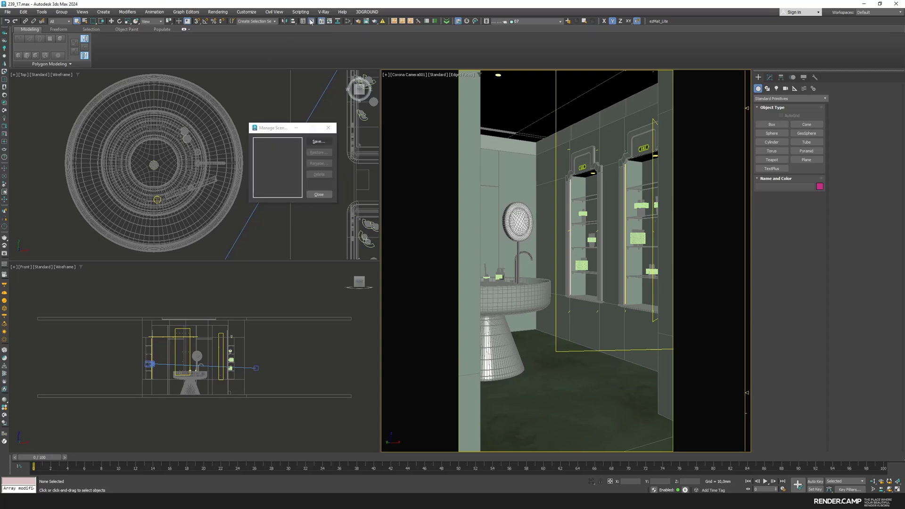
click(311, 21)
click(409, 194)
click(409, 187)
click(409, 181)
drag(411, 176, 410, 148)
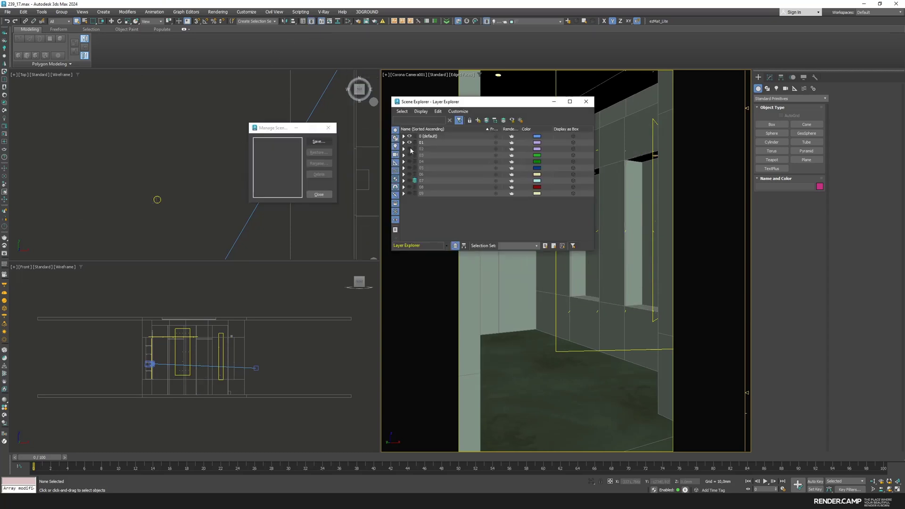
drag(471, 101, 215, 211)
- Save the current visibility as scene state 01 with all available parts included
click(318, 141)
click(385, 229)
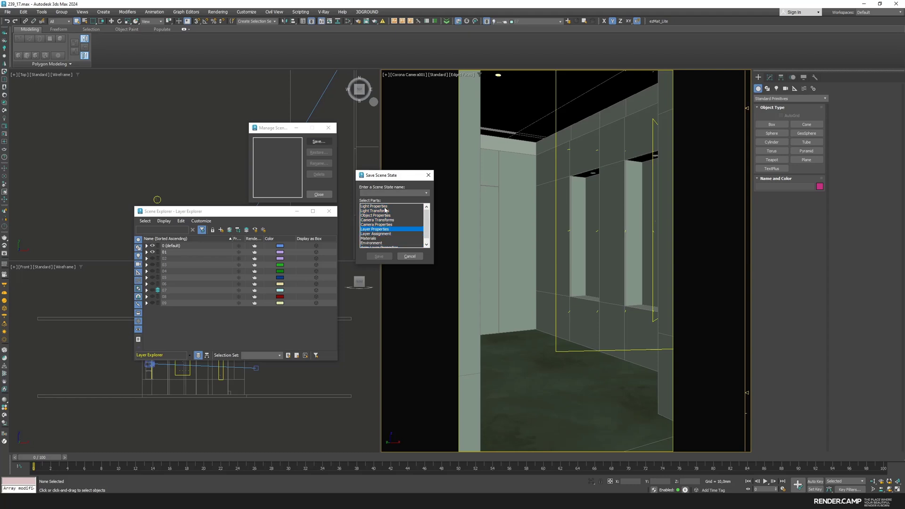
click(384, 207)
scroll(386, 231, down, 1)
shift+click(387, 241)
scroll(387, 236, up, 1)
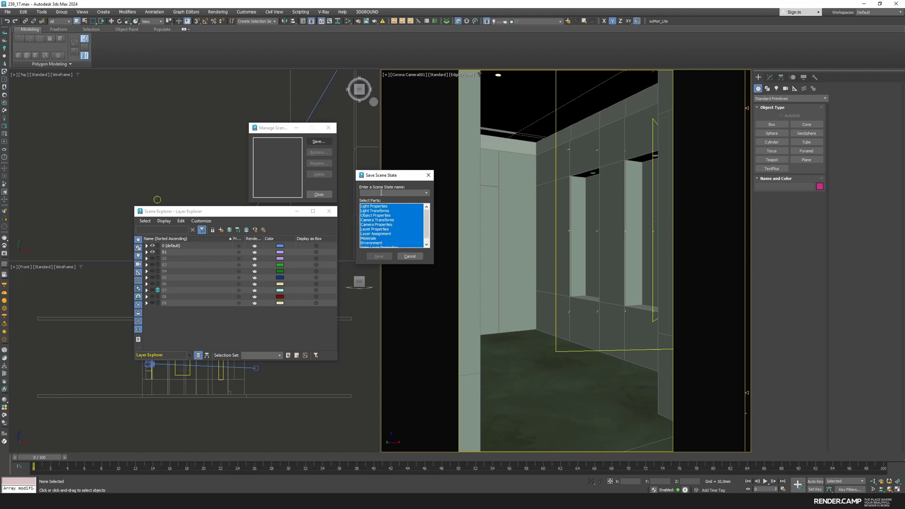
text(01)
click(379, 256)
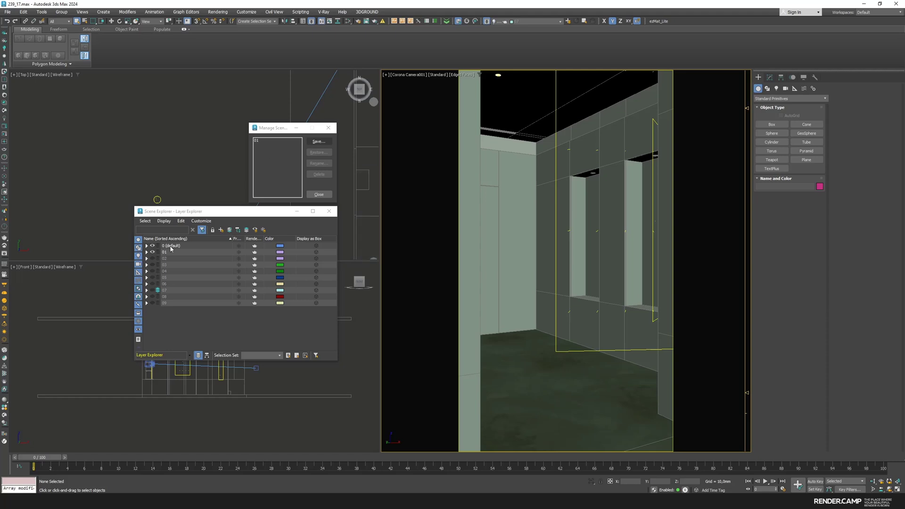
- Show layer 02 and save the result as scene state 02
click(152, 259)
click(318, 141)
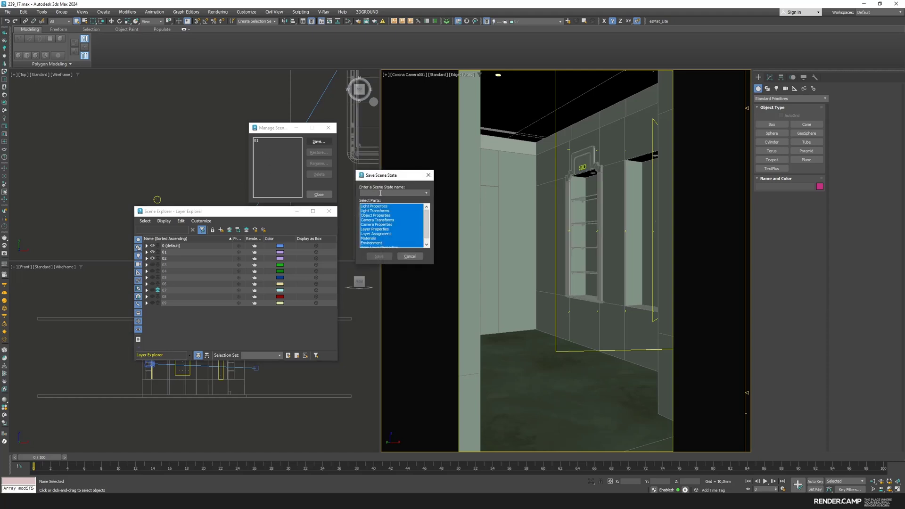
text(02)
click(379, 256)
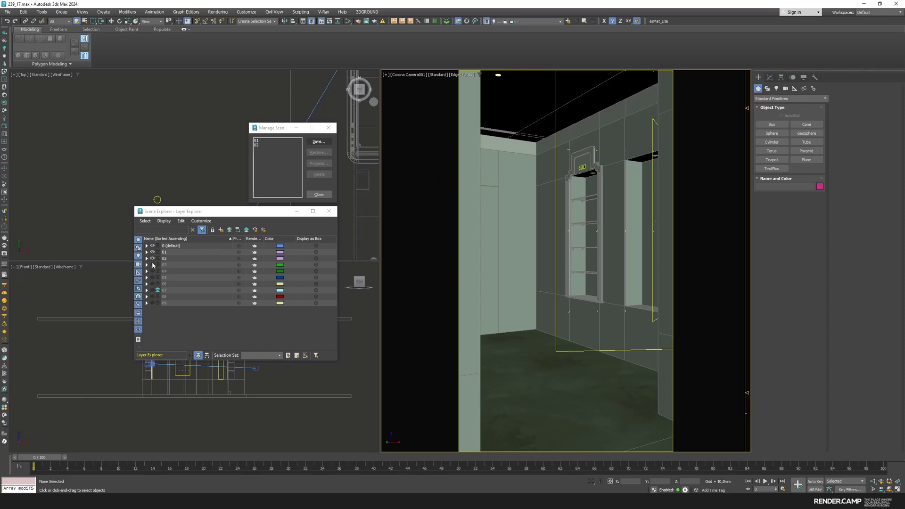
- Turn on layers 03 and 04 and save scene states 03 and 04
click(152, 264)
click(152, 271)
click(318, 141)
text(03)
click(379, 256)
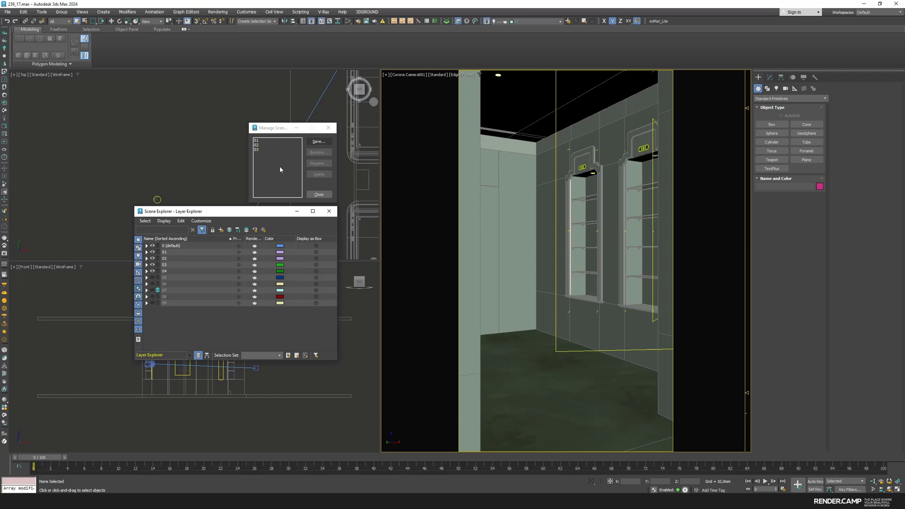
click(318, 141)
text(04)
click(379, 256)
- Turn on layer 05 and save scene state 05, and do the same for layer 06 with scene state 06
click(152, 277)
click(318, 141)
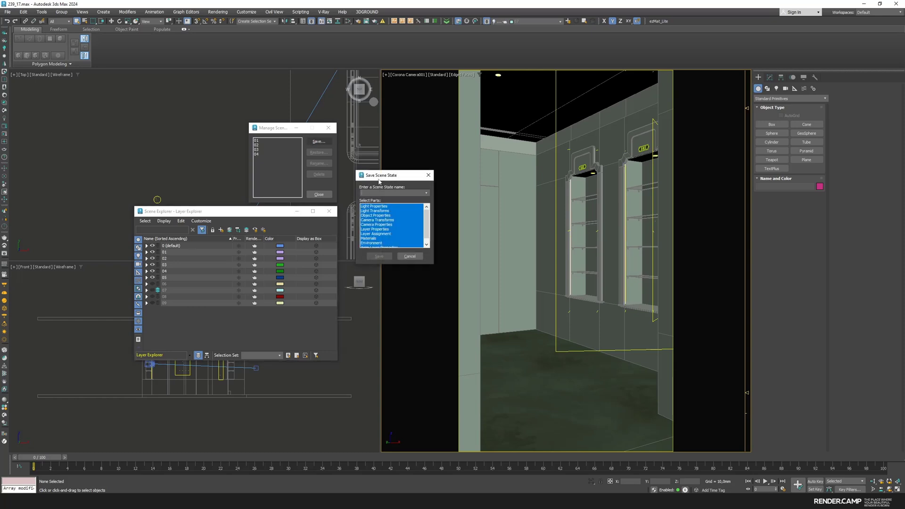
text(05)
click(379, 255)
click(152, 284)
click(318, 142)
text(06)
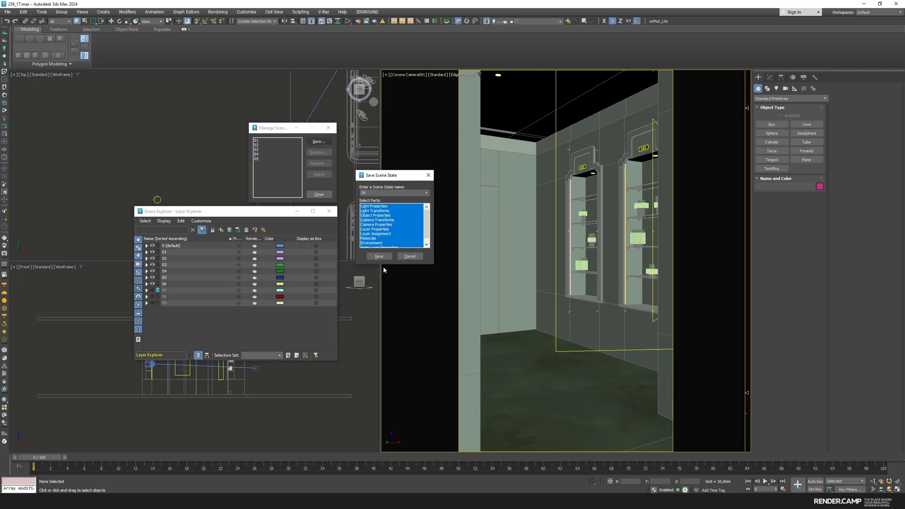
click(379, 256)
- Turn on layers 07 and 08 in turn, saving scene states 07 and 08
click(153, 290)
click(319, 141)
text(07)
click(379, 256)
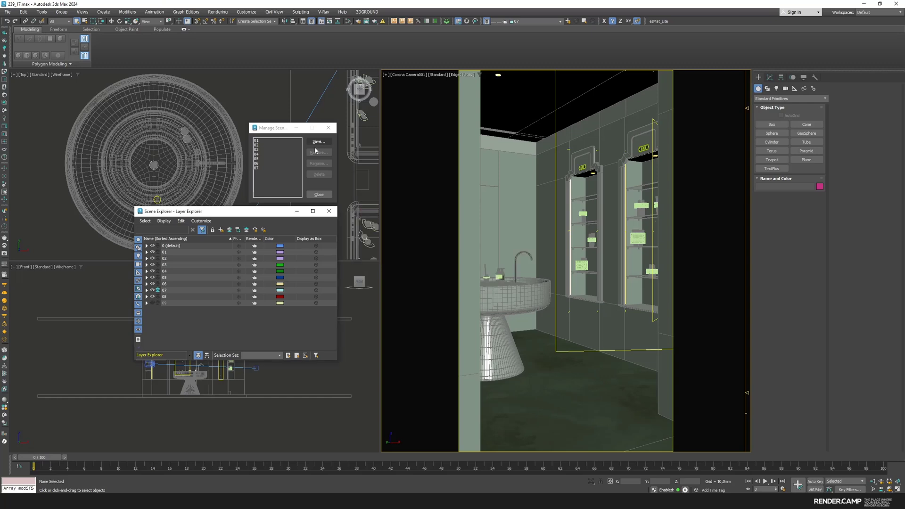
click(318, 141)
text(08)
click(379, 256)
- Show layer 09, save scene state 09, and close the scene state manager and Layer Explorer
click(152, 303)
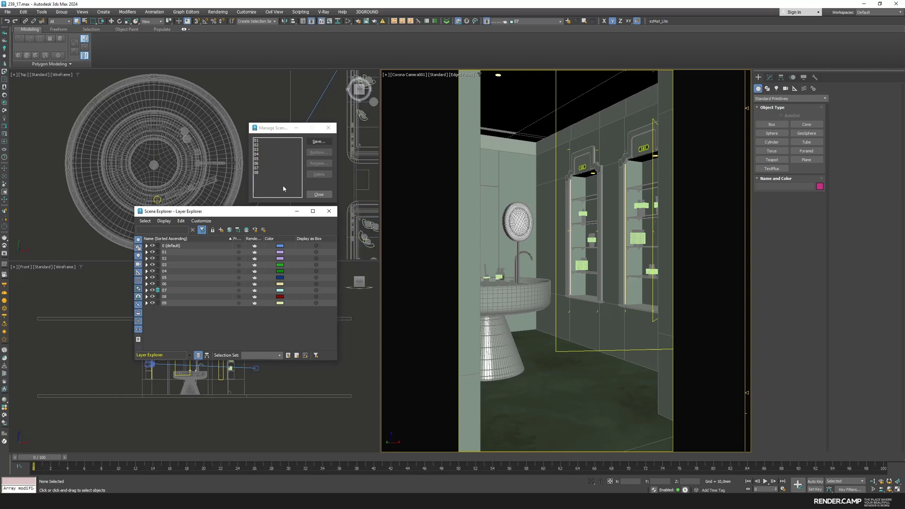
click(318, 142)
text(09)
click(379, 256)
click(328, 128)
click(329, 212)
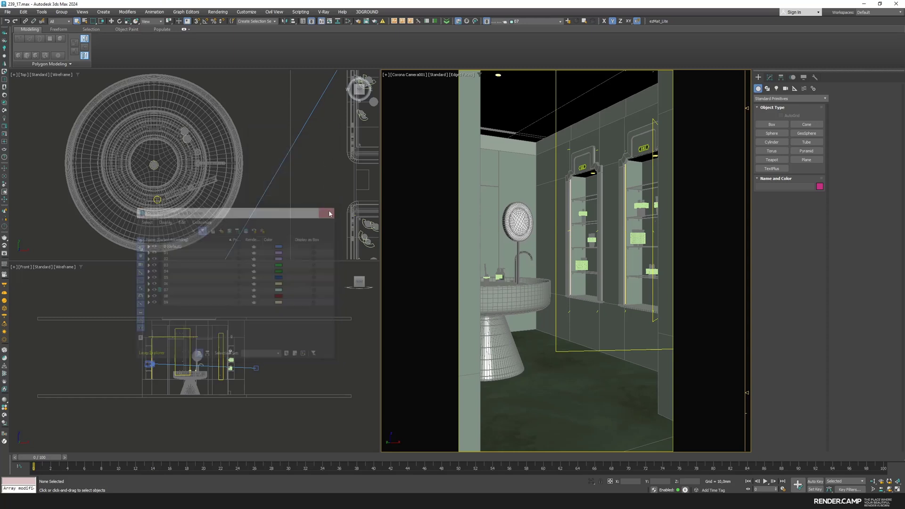
- Open Batch Render, add a render view, and set its camera to Corona Camera001
click(218, 12)
click(224, 189)
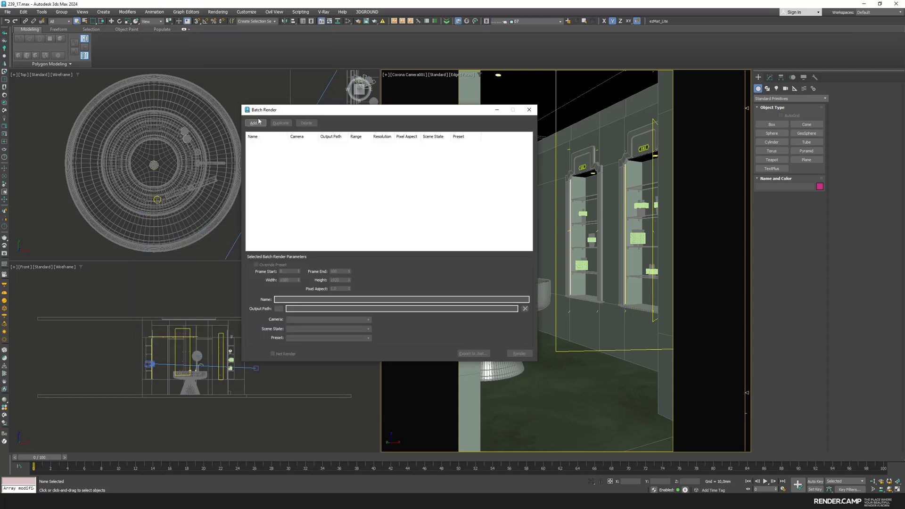
click(255, 123)
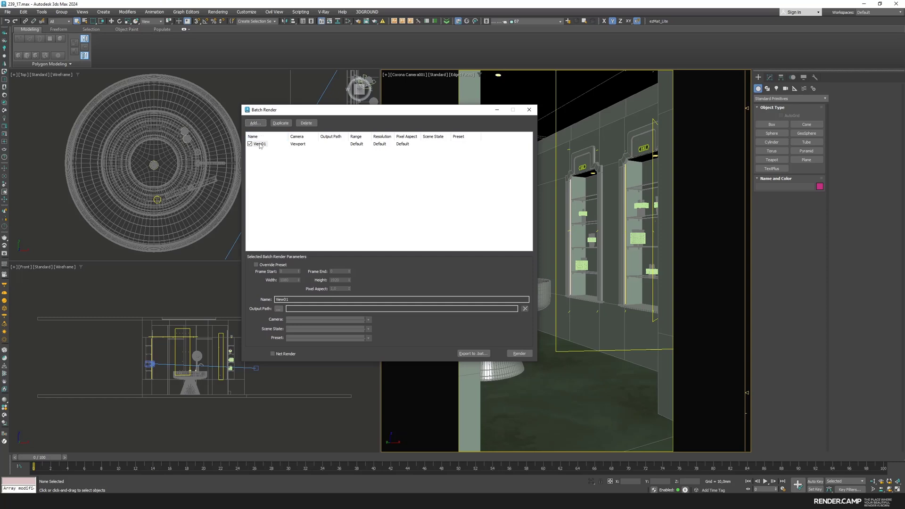
click(259, 144)
click(326, 320)
click(307, 327)
- Set the view's output to the PNG file 239_01 in the batch render folder and assign scene state 01
click(279, 309)
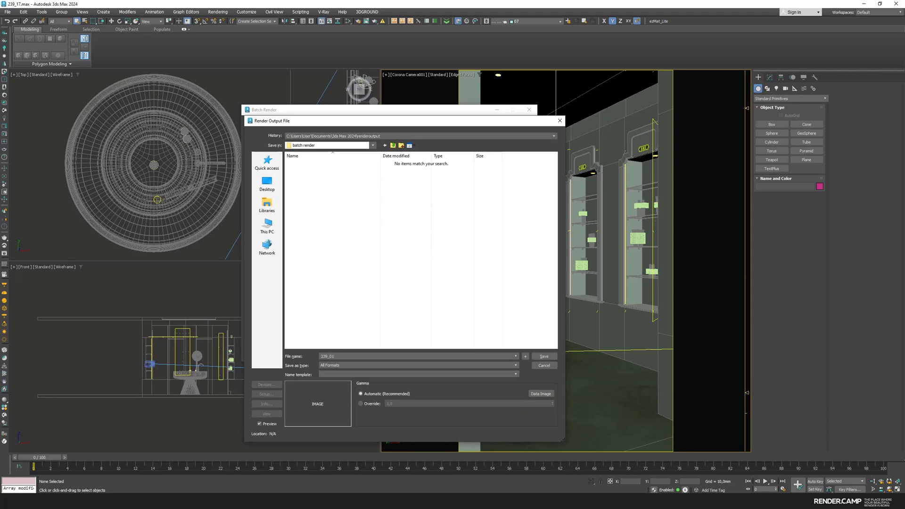
click(325, 365)
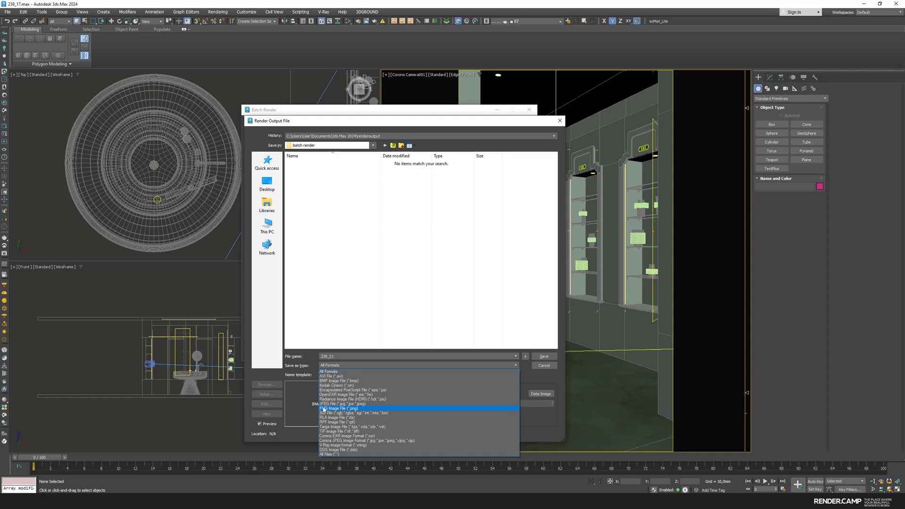
click(324, 409)
click(544, 356)
click(293, 197)
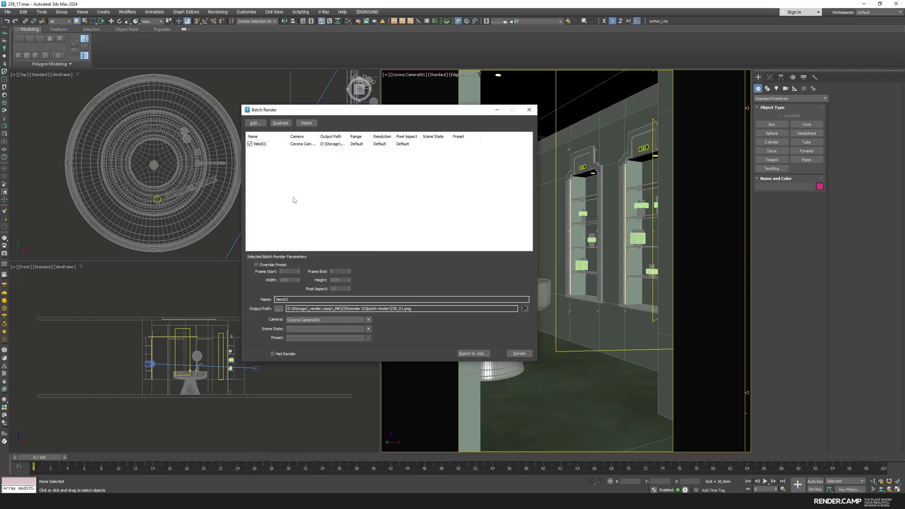
click(299, 329)
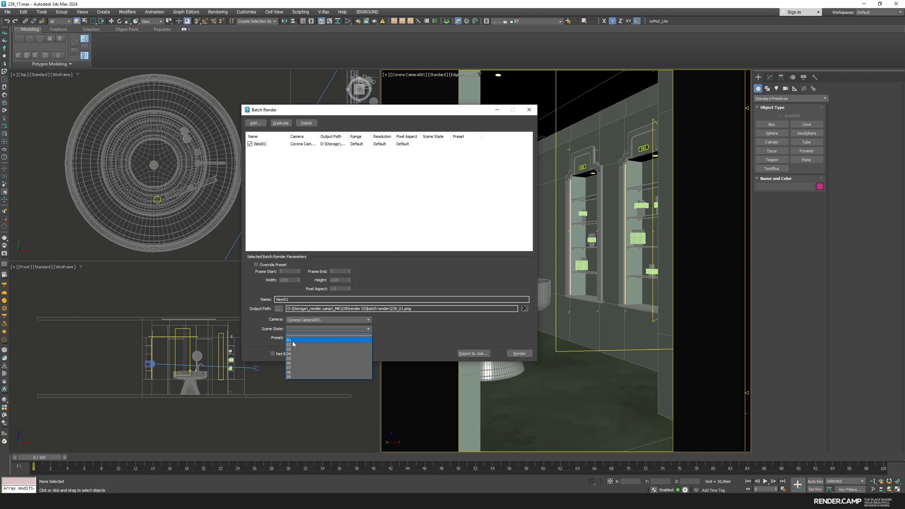
click(293, 340)
- Widen the Output Path column and the Batch Render window, and duplicate the first render view
drag(347, 134, 449, 136)
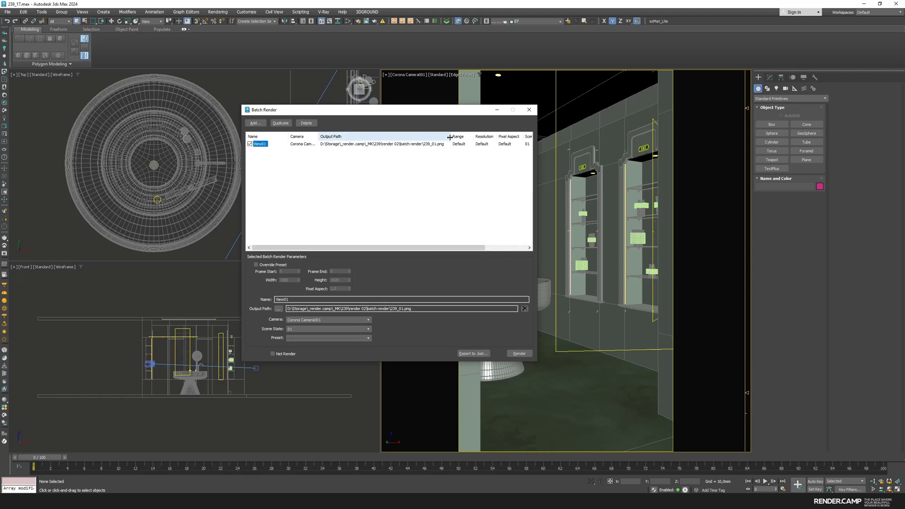
drag(536, 173, 556, 174)
click(263, 145)
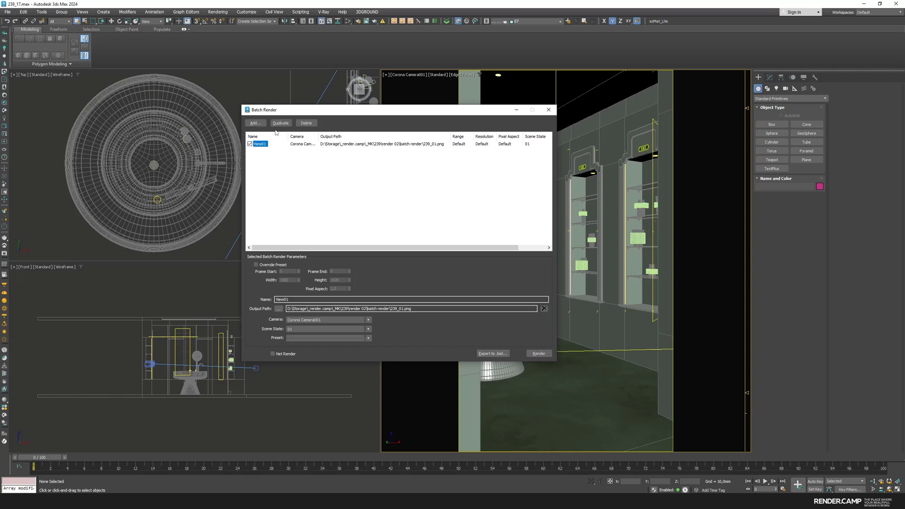
click(281, 123)
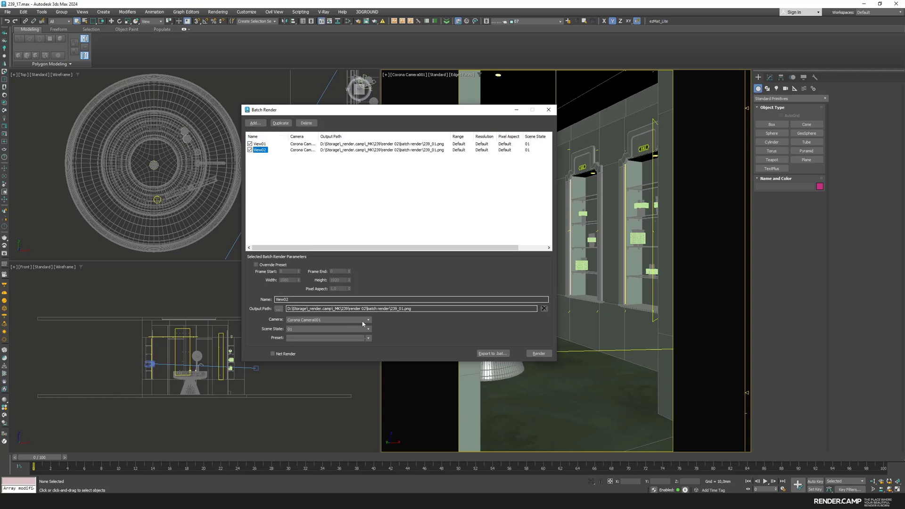
- Set the second render view's output file to 239_02.png and assign scene state 02
click(278, 308)
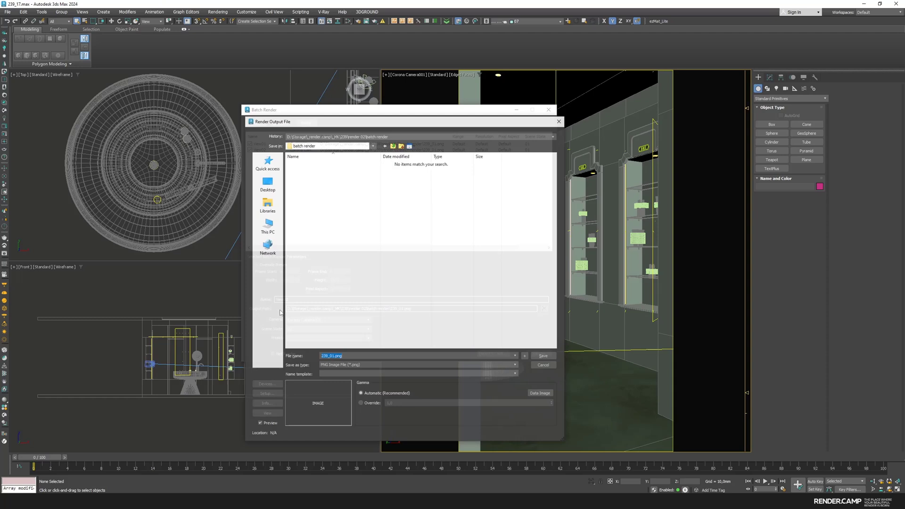
click(525, 357)
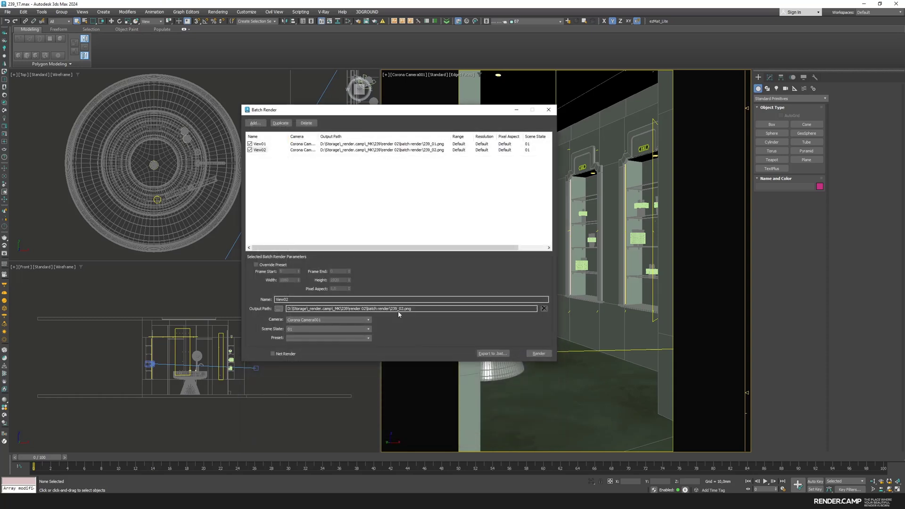
click(298, 330)
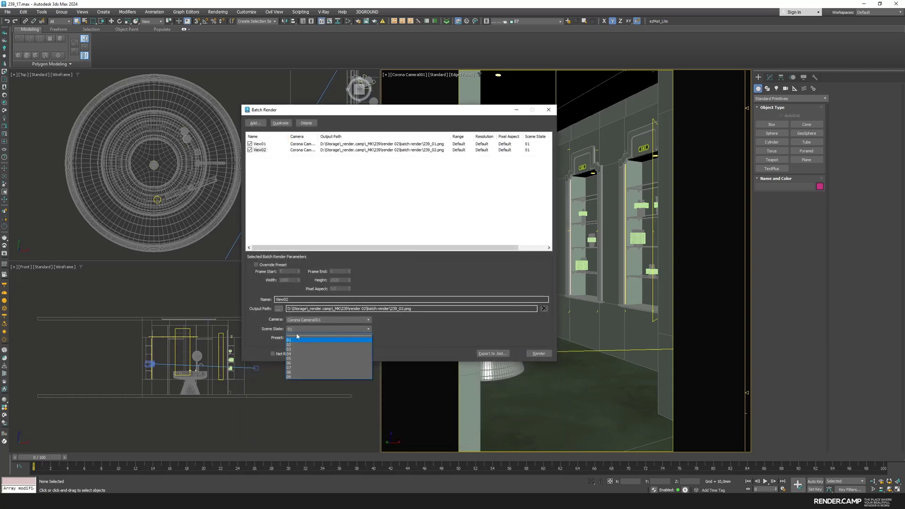
click(293, 345)
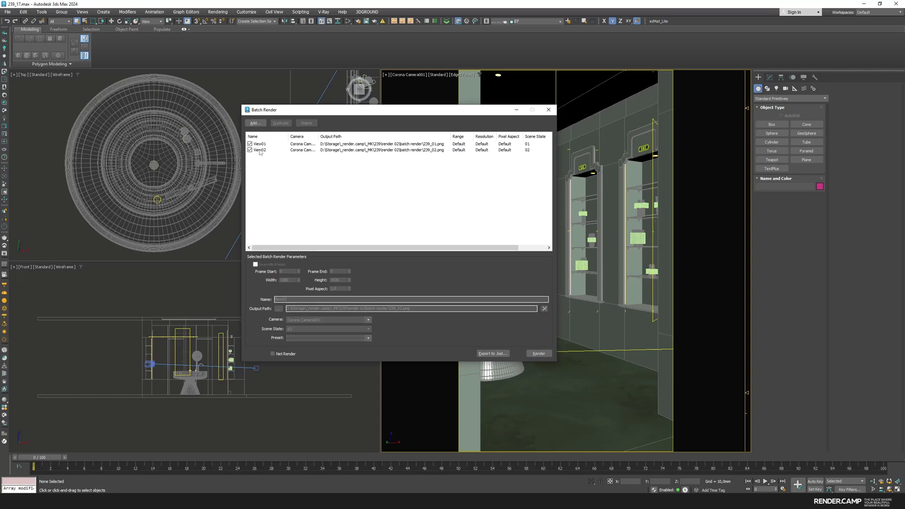
- Duplicate View02, assign scene state 03 to the copy, and set its output file to 239_03.png
click(280, 123)
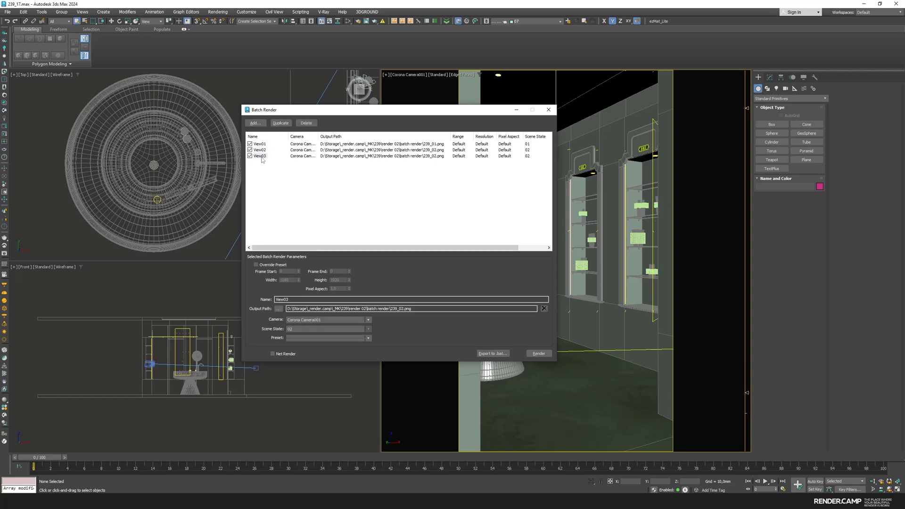
click(260, 156)
click(305, 329)
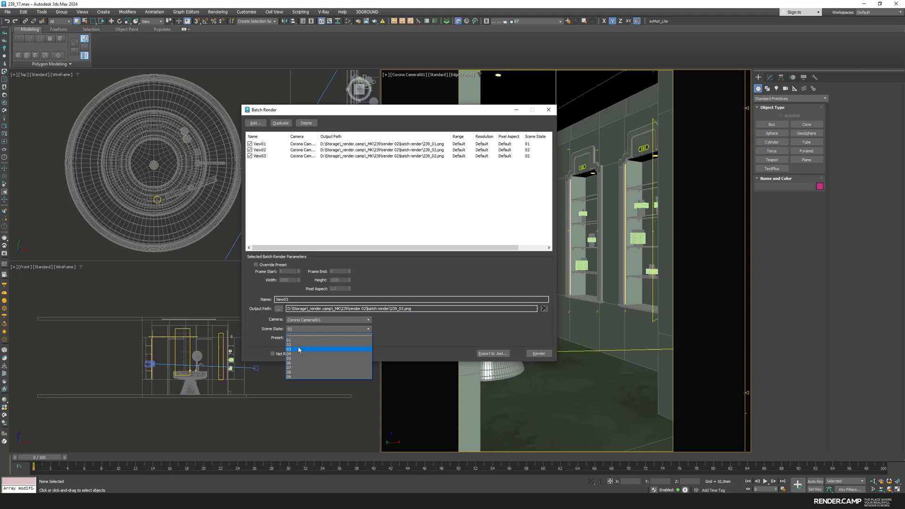
click(298, 349)
click(278, 309)
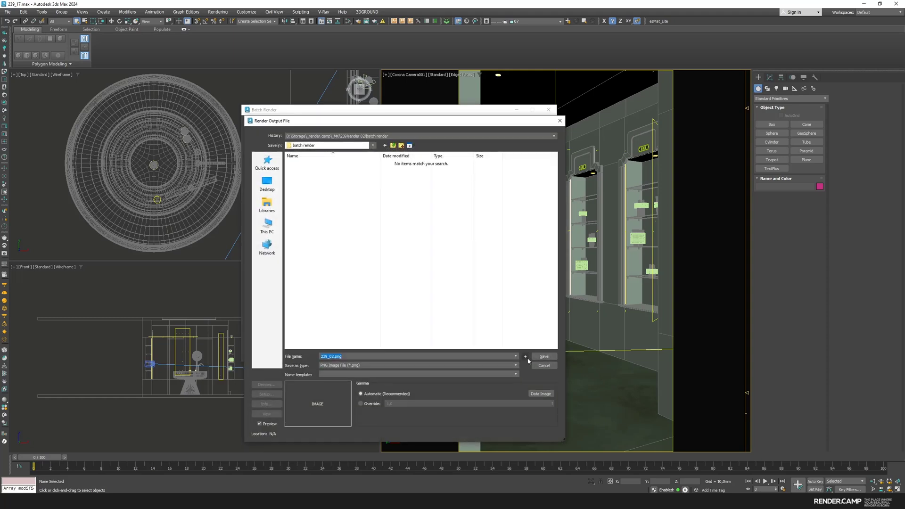
text(239_03)
click(543, 356)
- Duplicate View03, set the copy's output file to 239_04.png, and assign scene state 04
click(280, 123)
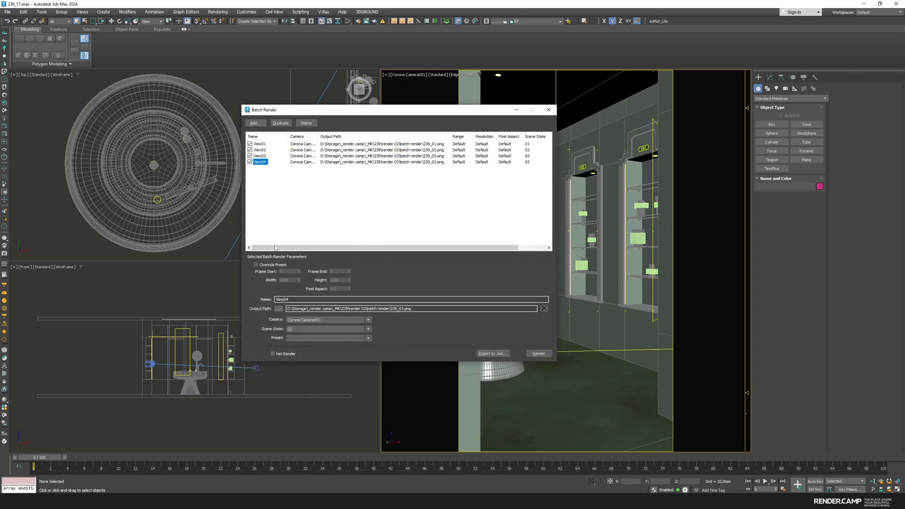
click(279, 308)
click(525, 356)
click(301, 329)
click(296, 354)
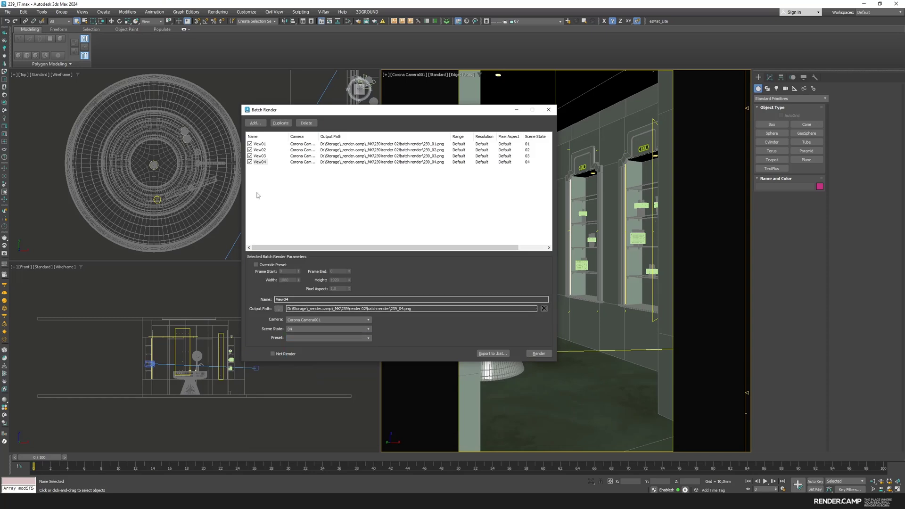
- Duplicate View04, set the copy's output file to 239_05.png, and assign scene state 05
click(280, 123)
click(259, 168)
click(278, 308)
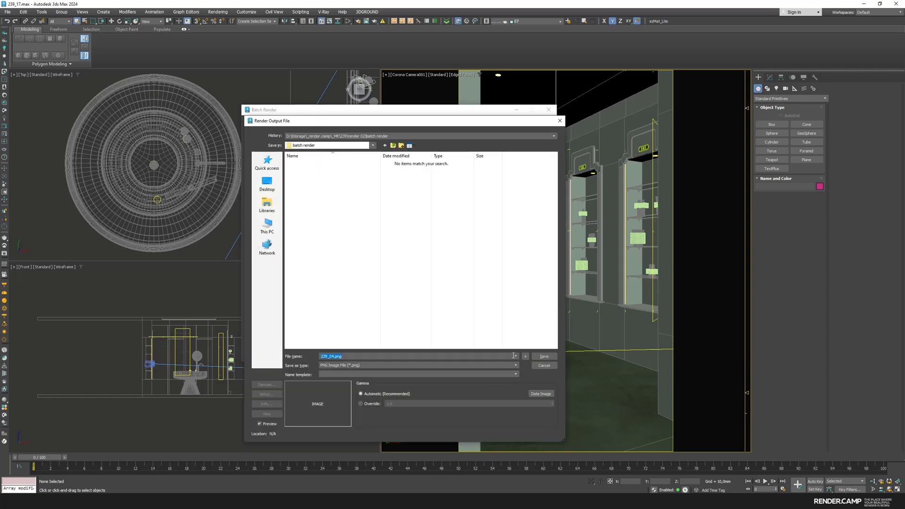
text(239_05)
click(543, 356)
click(328, 329)
click(299, 361)
- Duplicate View05, set the copy's output file to 239_06.png, and assign scene state 06
click(281, 123)
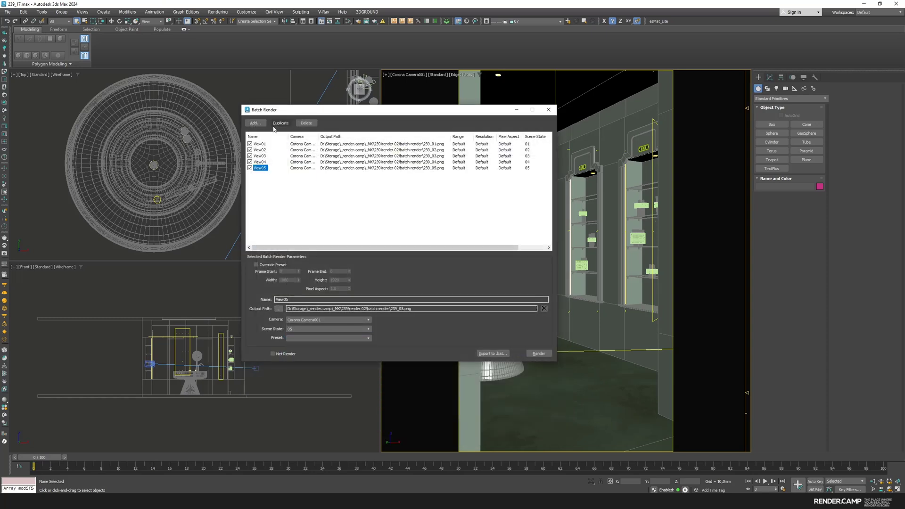
click(278, 308)
text(239_06)
click(542, 304)
click(329, 329)
click(299, 367)
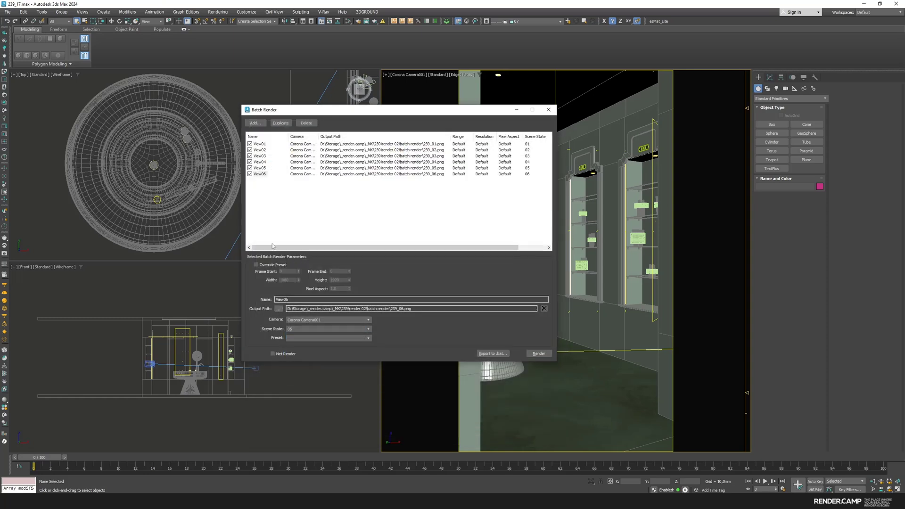
- Duplicate View06, assign scene state 07 to the copy, and set its output file to 239_07.png
click(281, 123)
click(329, 329)
click(298, 373)
click(279, 309)
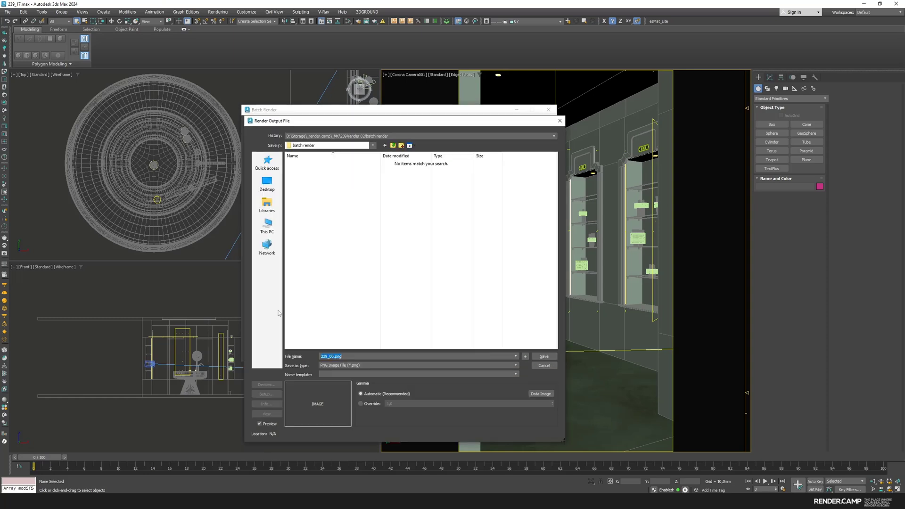
text(239_07)
click(544, 356)
- Duplicate View07, set the copy's output file to 239_08.png, and assign scene state 08
click(279, 310)
text(239_08)
key(Return)
click(328, 329)
click(295, 371)
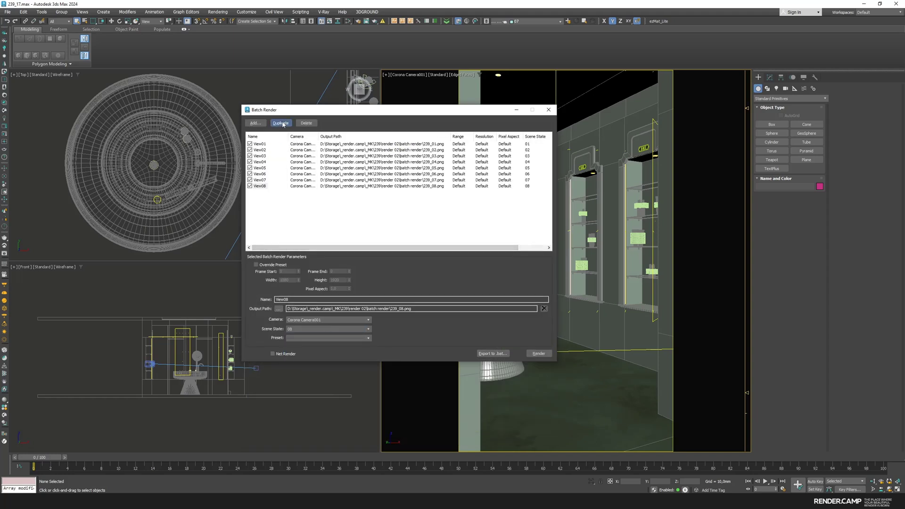
- Duplicate View08, set the copy's output file to 239_09.png, assign scene state 09, and clear the selection
click(282, 123)
click(278, 309)
click(524, 356)
click(306, 329)
click(298, 379)
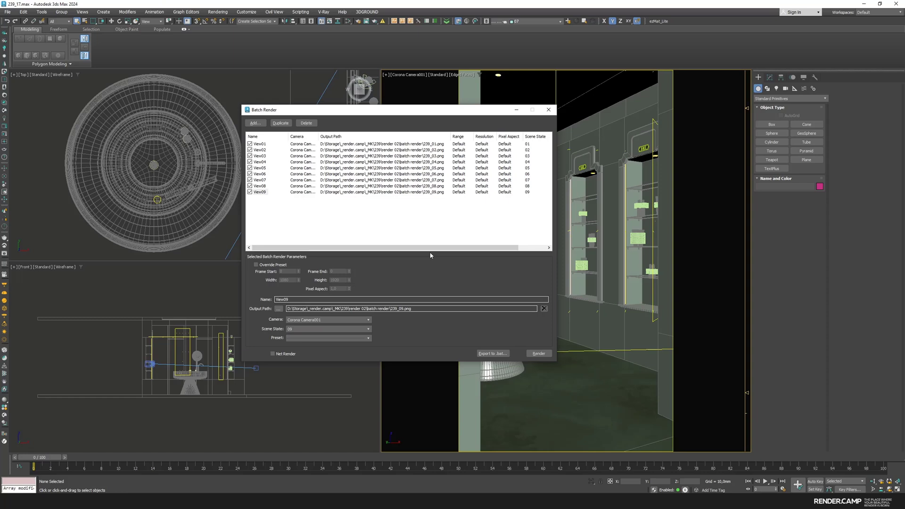
click(436, 226)
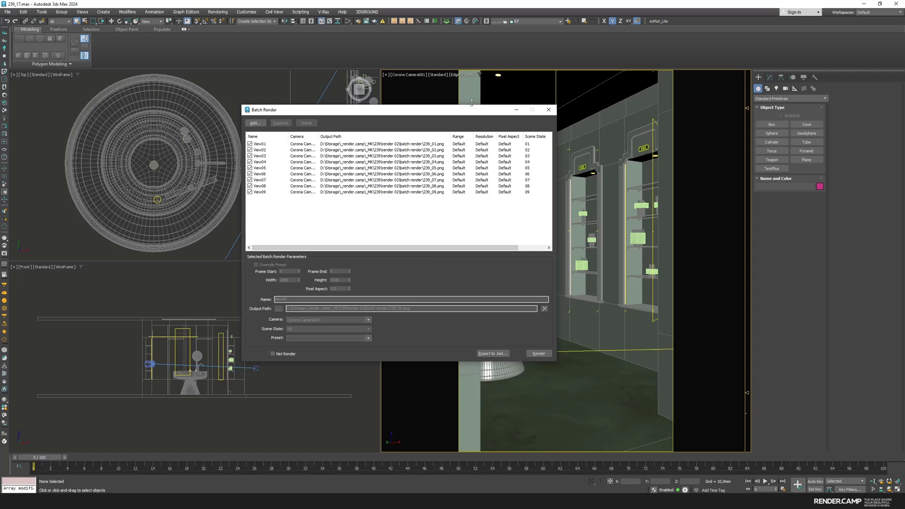
- Open Render Setup beside the batch list and check the noise level limit and the denoising mode
click(358, 22)
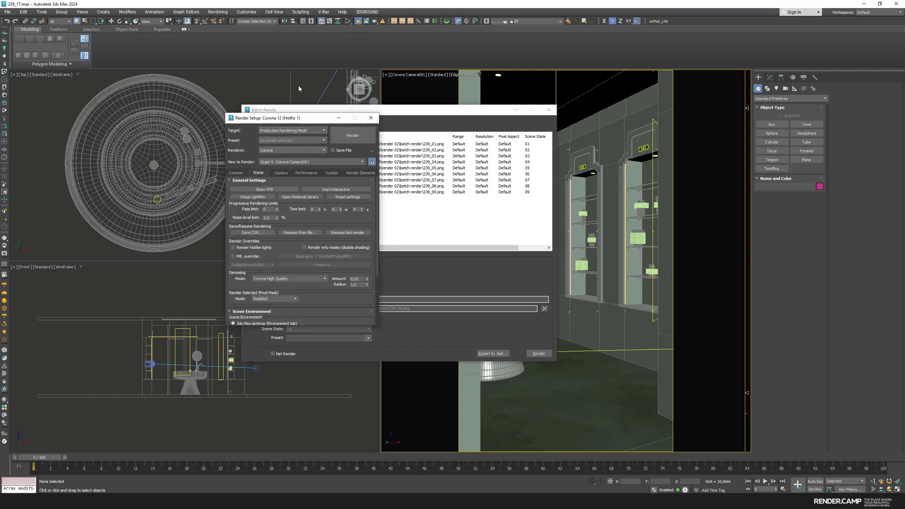
drag(271, 119, 287, 111)
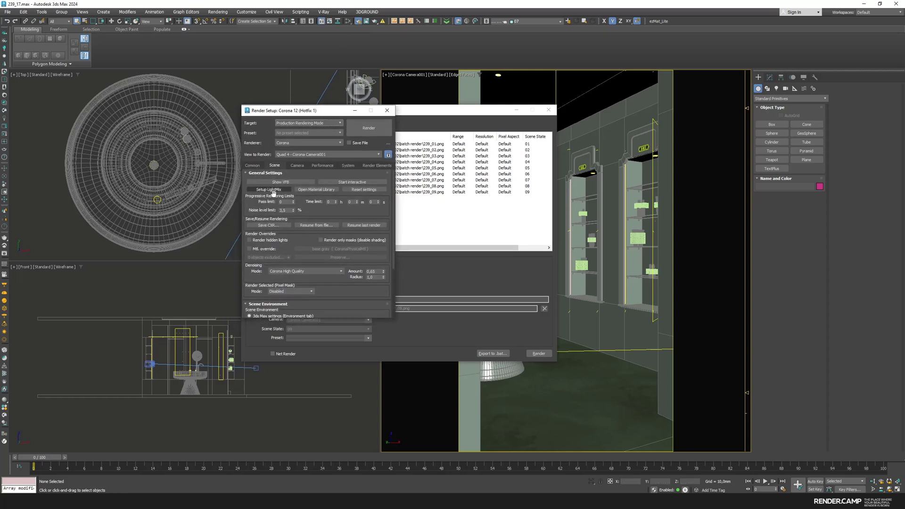
drag(287, 210, 276, 210)
mouse_move(307, 276)
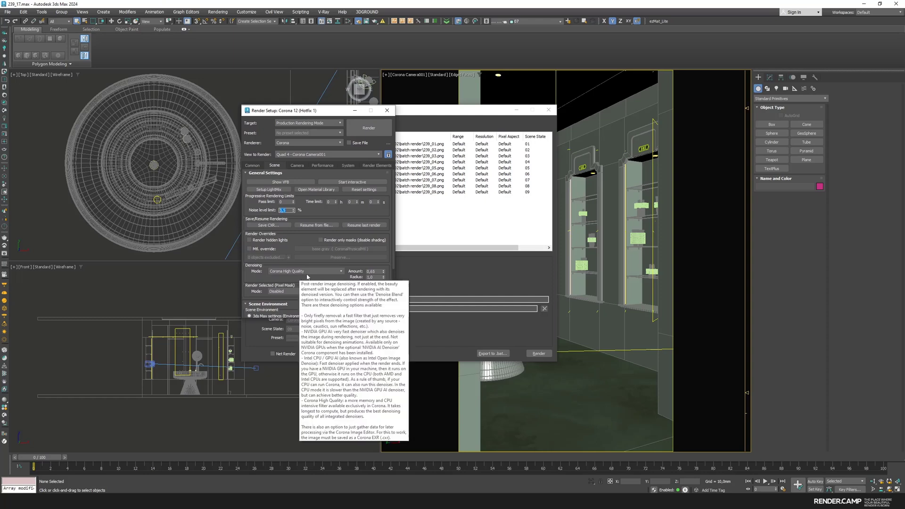
- Return to Batch Render, select View01, and start rendering all the listed views
click(543, 355)
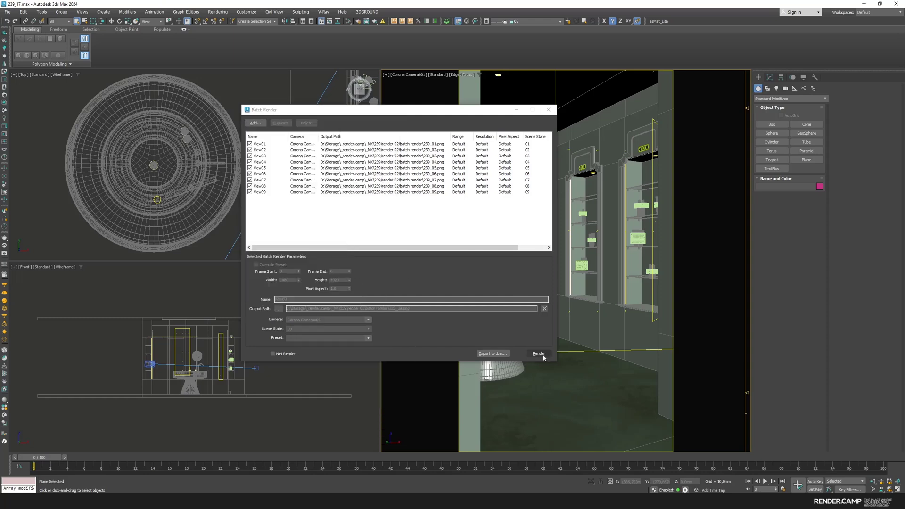
click(265, 144)
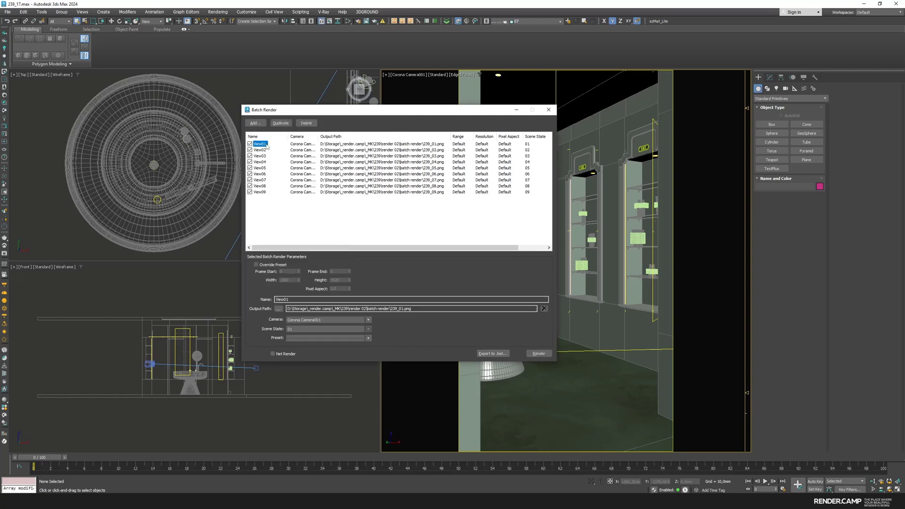
click(538, 354)
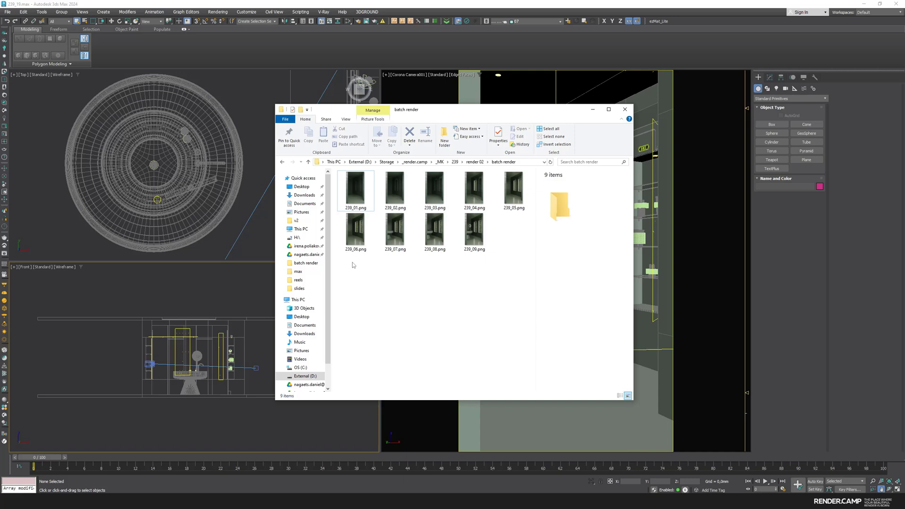
- Open 239_01.png from the batch render folder in ImageGlass and examine each rendered stage through 239_09.png
double_click(356, 199)
key(Right)
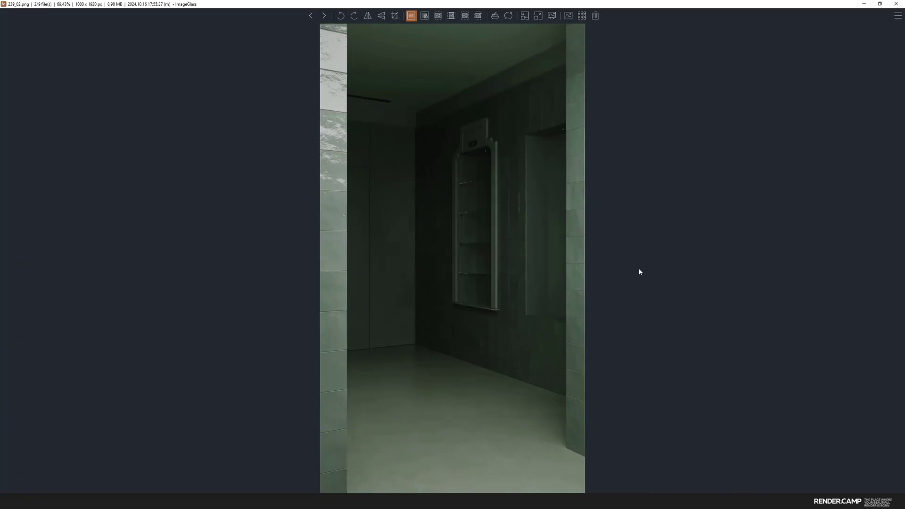
key(Right)
key(Right)
key(Right)
key(Right)
key(Right)
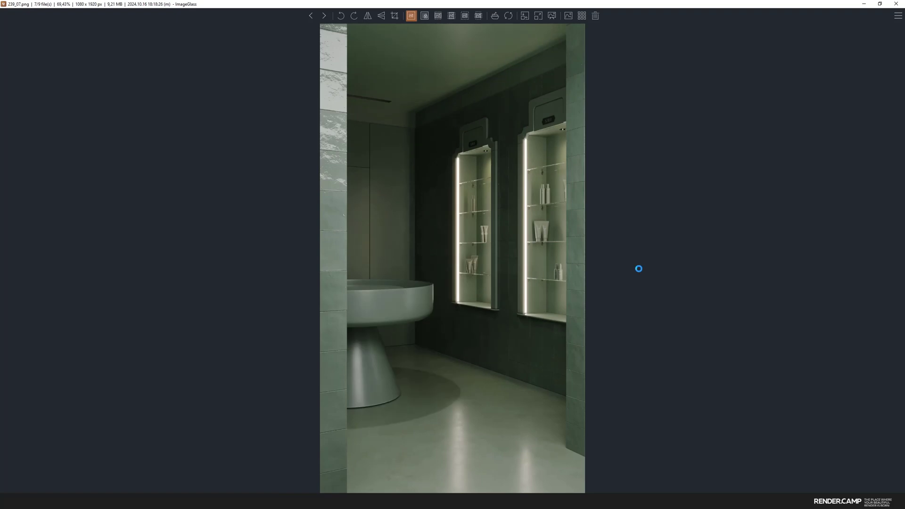
key(Right)
key(Right)
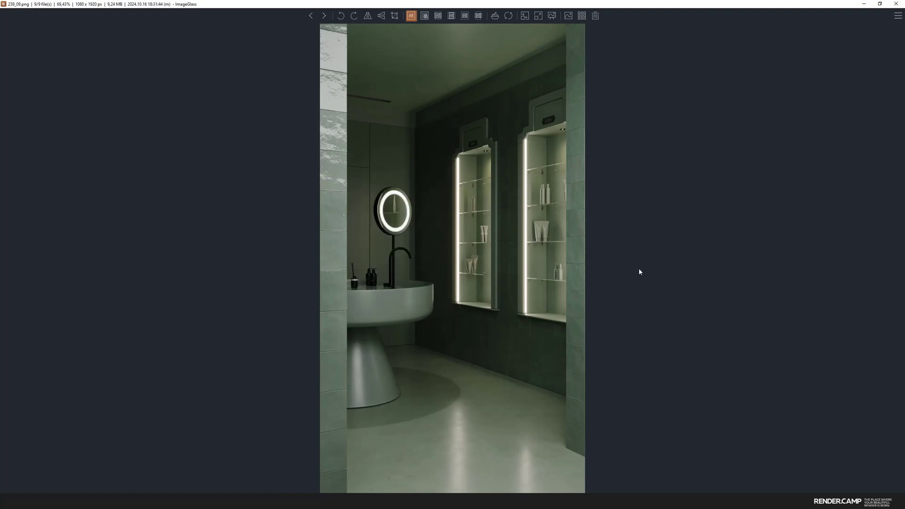